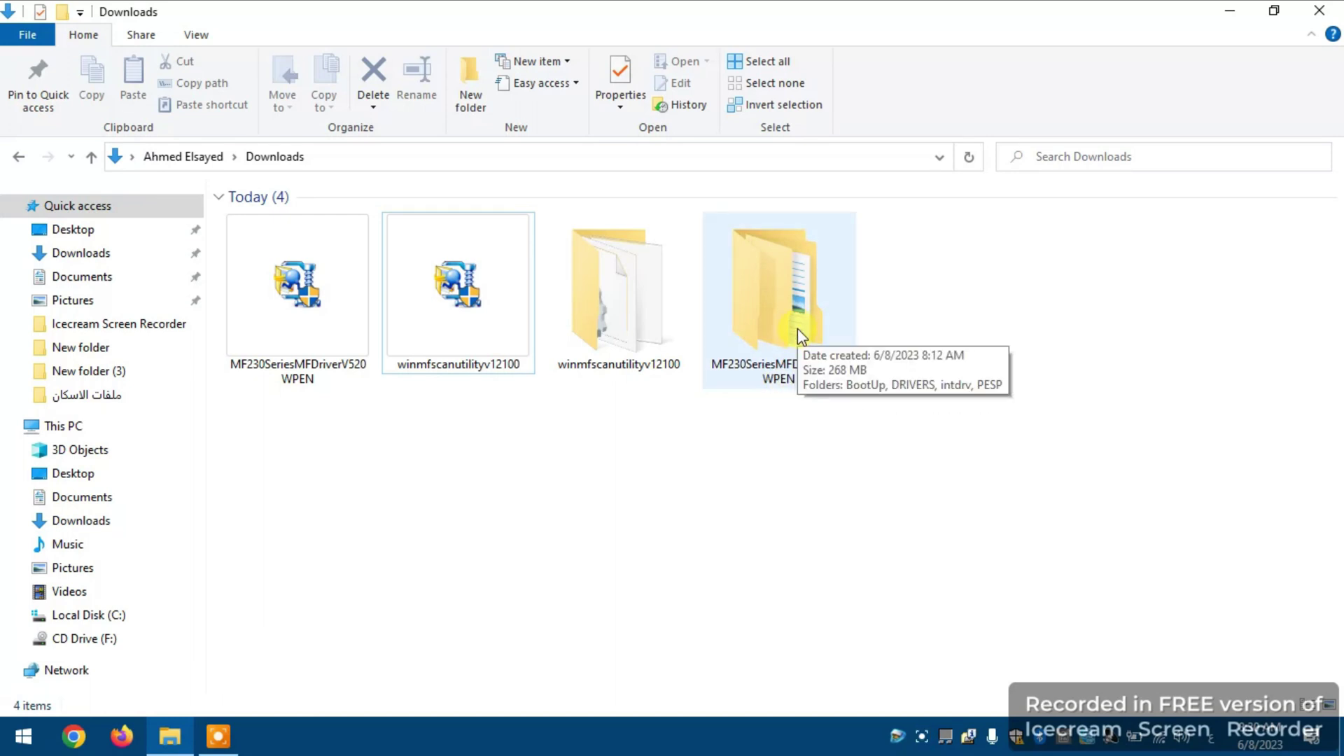
Launch Setup from DRIVERS > uk_eng > x64 inside the extracted MF230SeriesMFDriverV520WPEN folder.
double_click(797, 329)
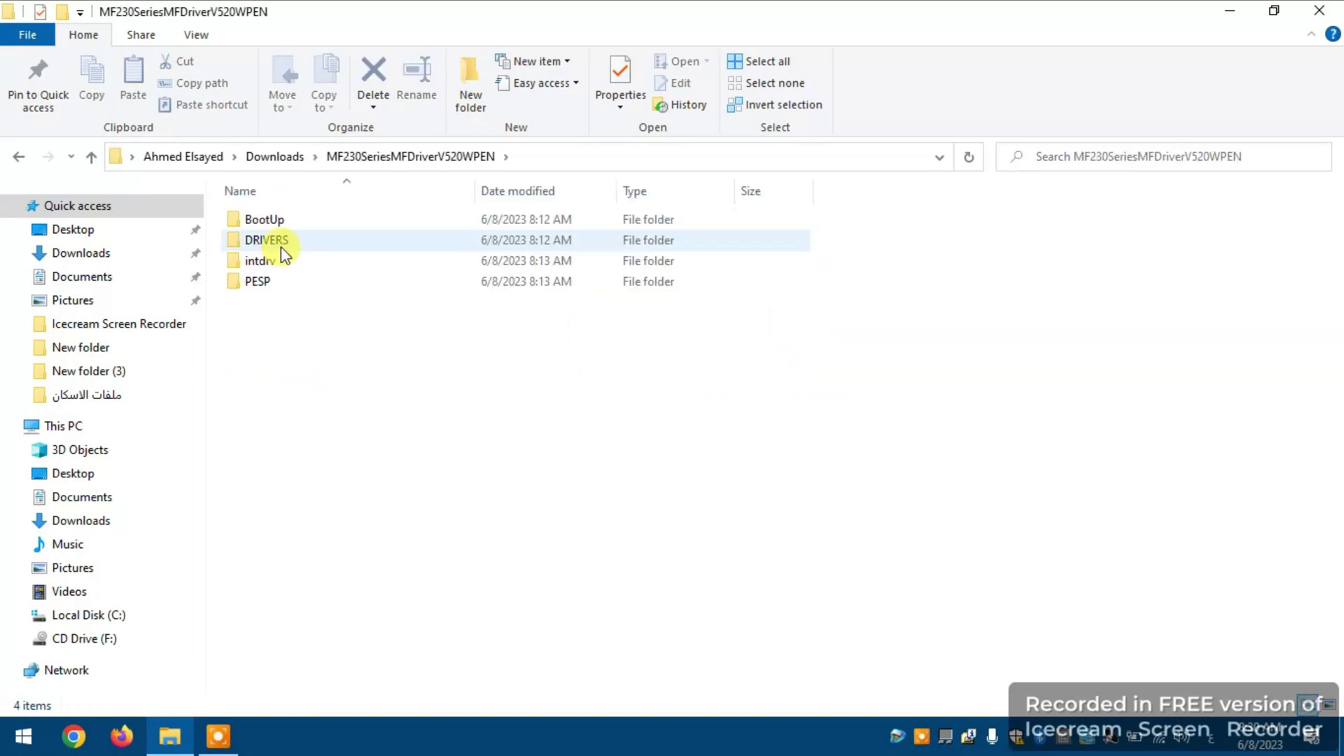
click(284, 252)
double_click(281, 245)
click(276, 219)
double_click(276, 219)
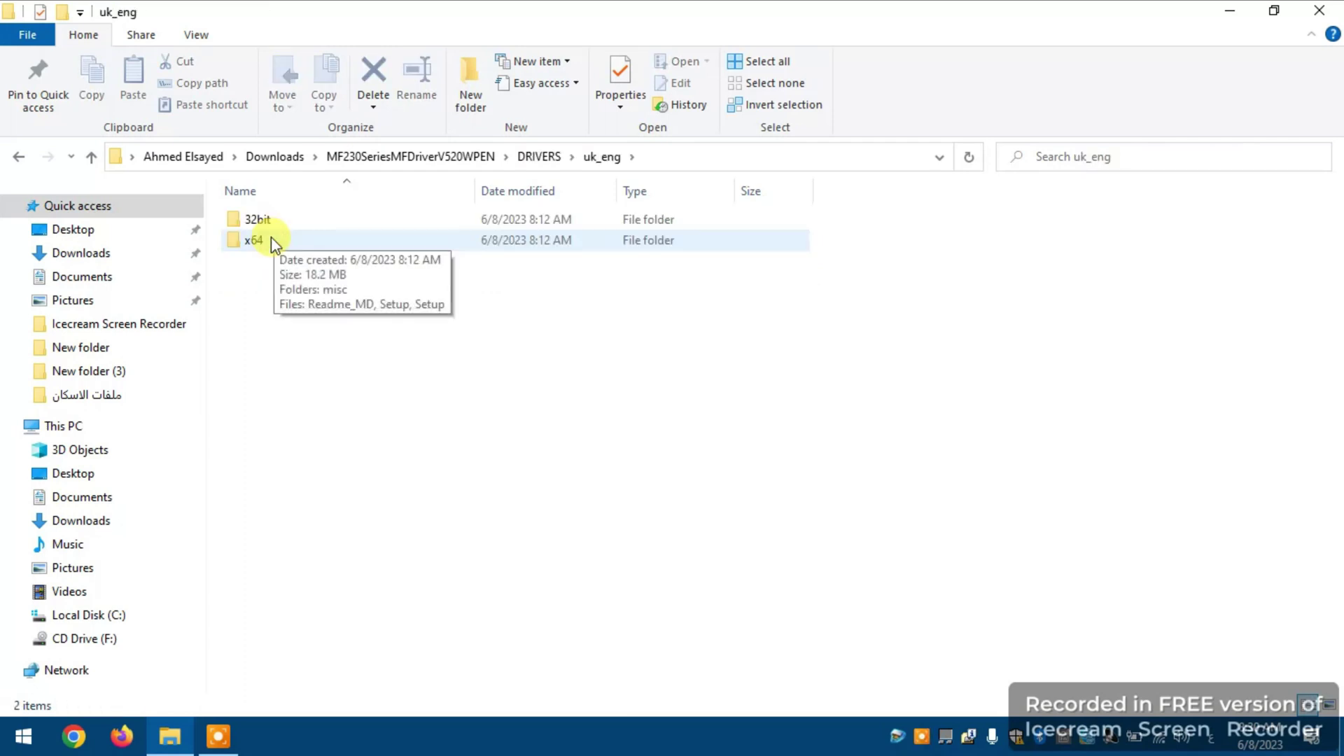
click(272, 239)
double_click(272, 239)
double_click(286, 261)
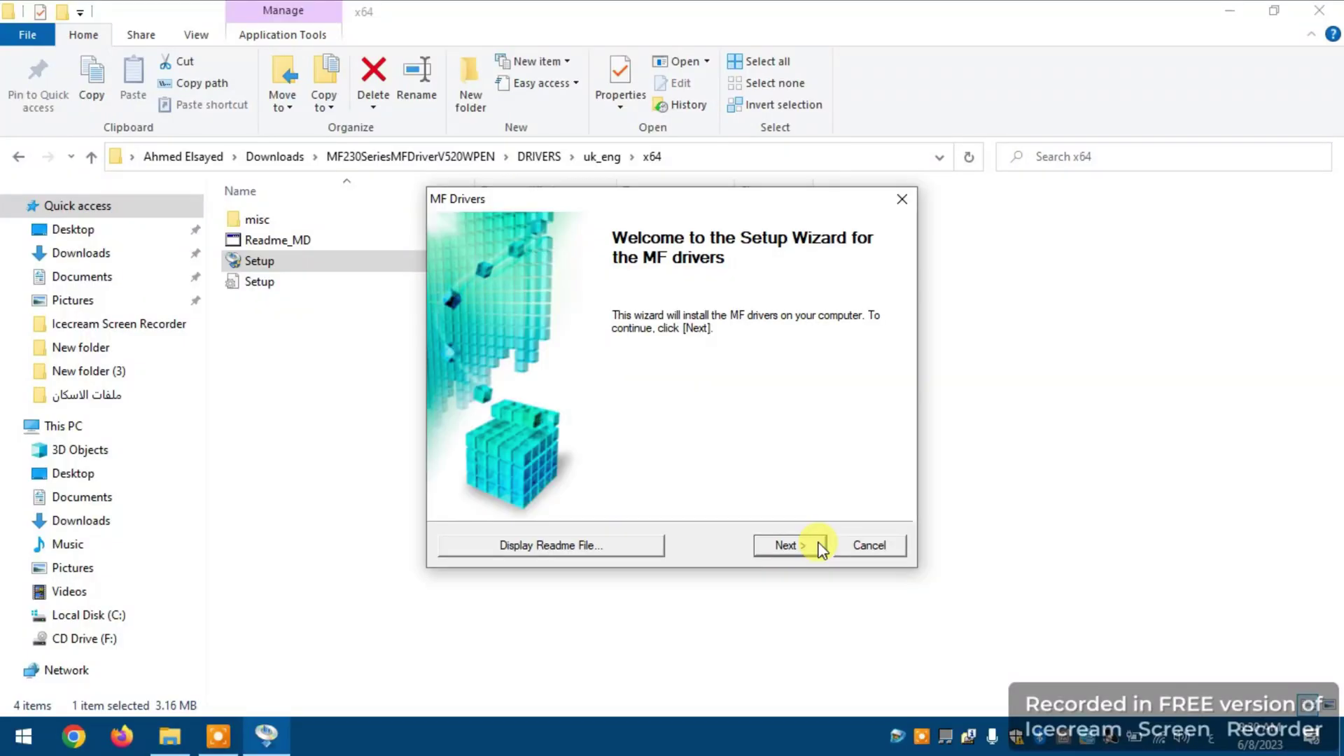
Proceed through the MF Drivers wizard with Network Connection as the connection type and allow the Windows Firewall block to be removed.
click(805, 546)
click(790, 546)
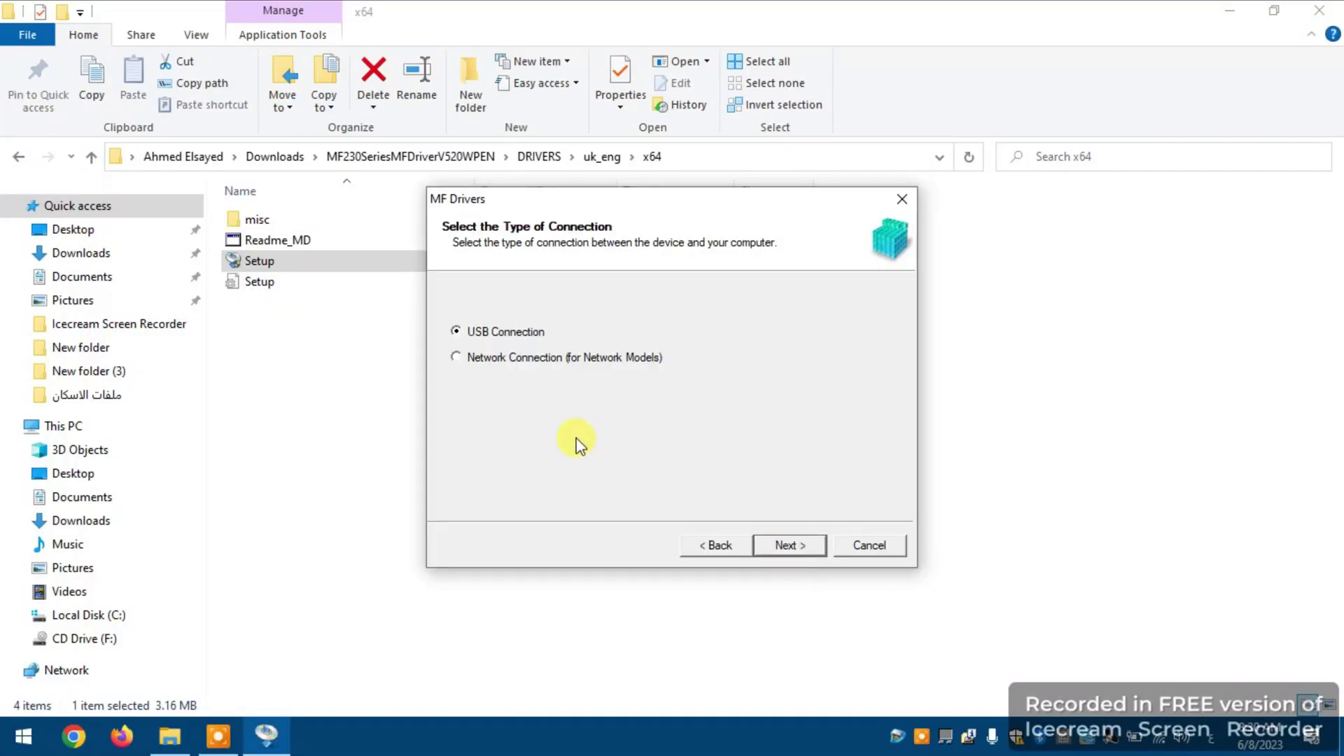
click(488, 358)
click(792, 545)
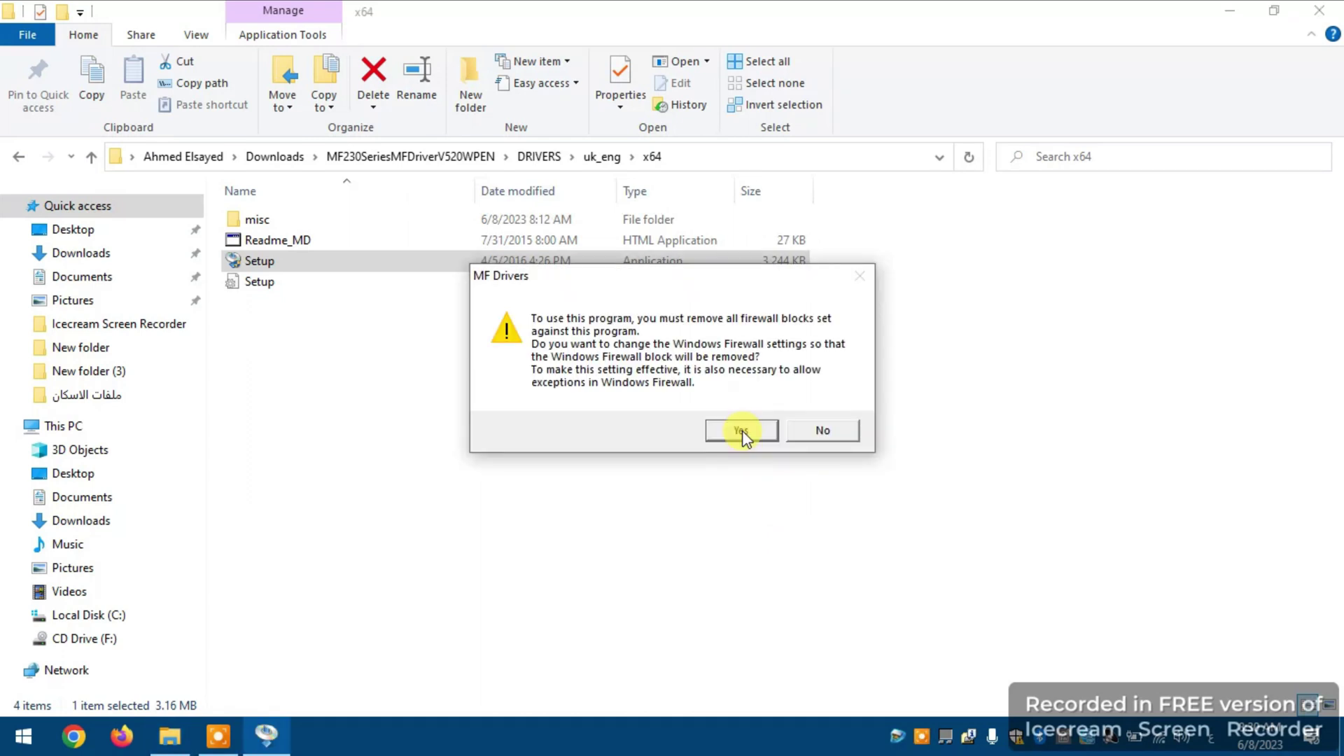
click(742, 431)
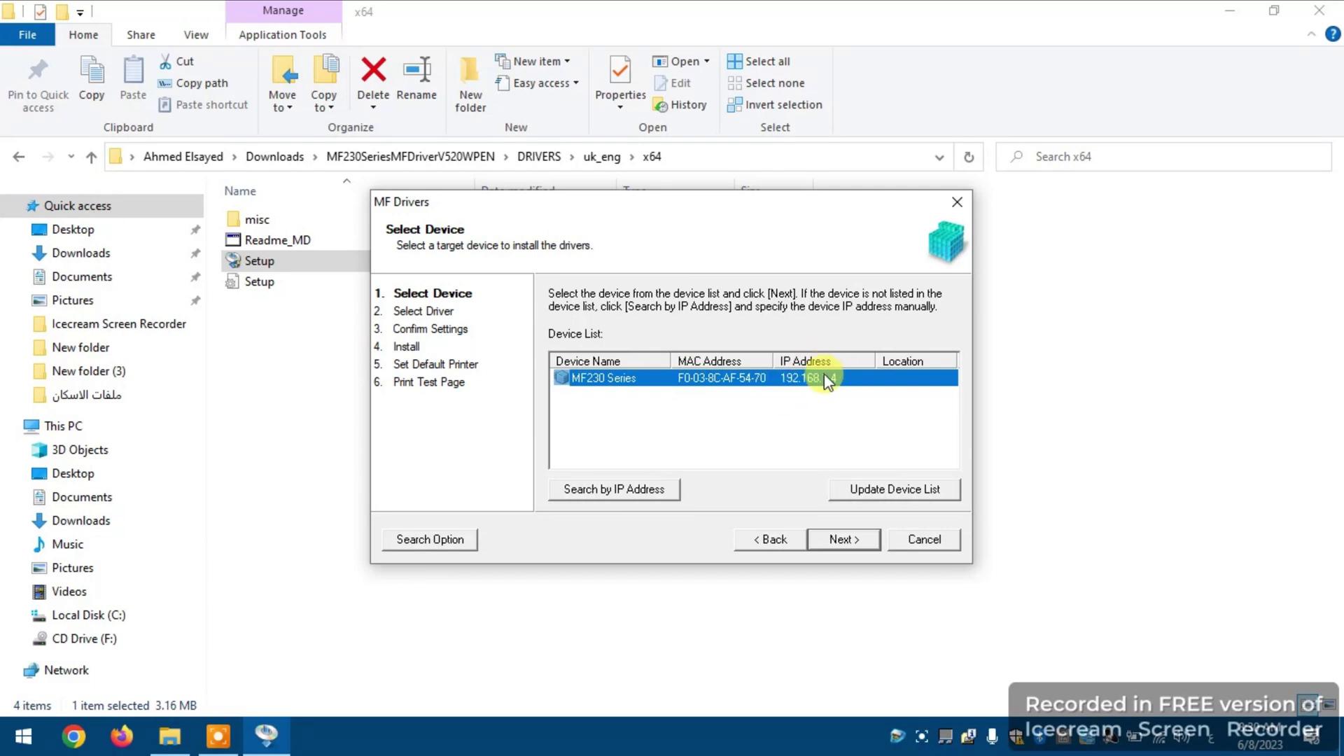
Install the UFRII LT Printer Driver for the MF230 Series network device, keeping the proposed printer name and no sharing.
click(853, 541)
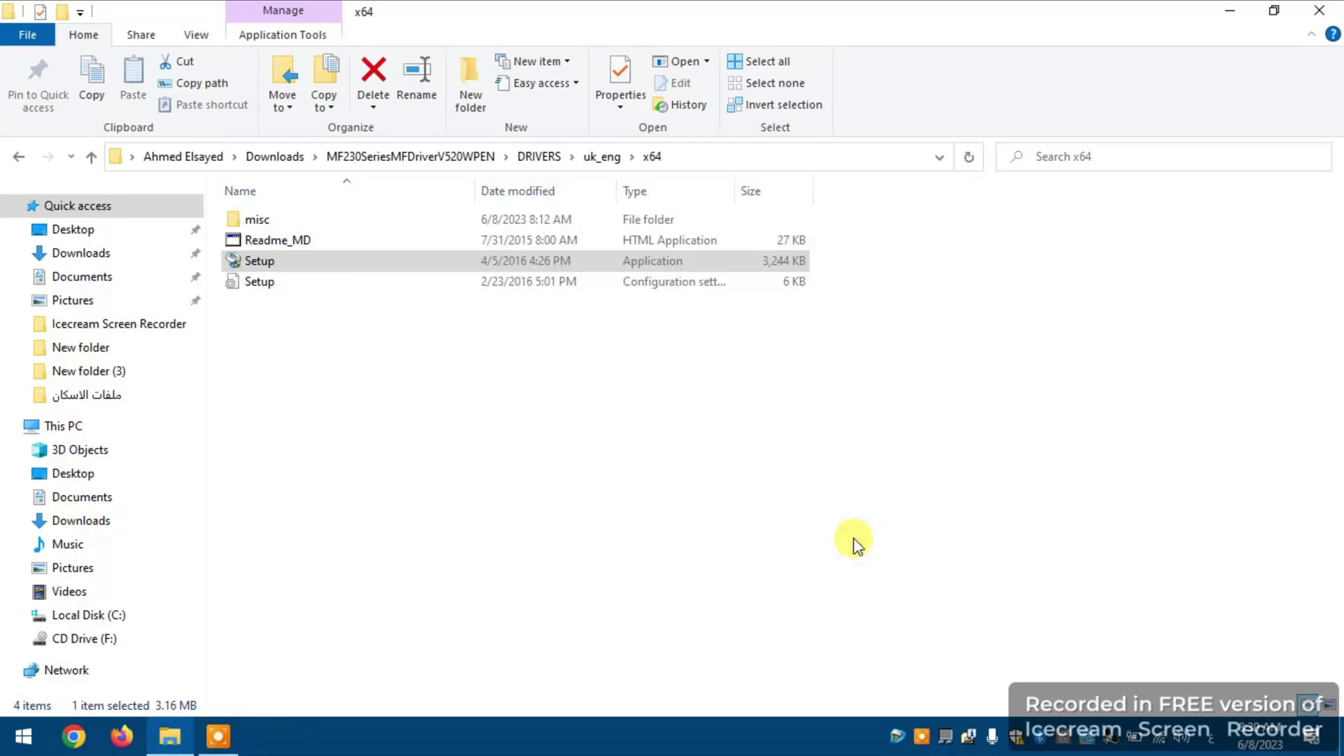
click(793, 539)
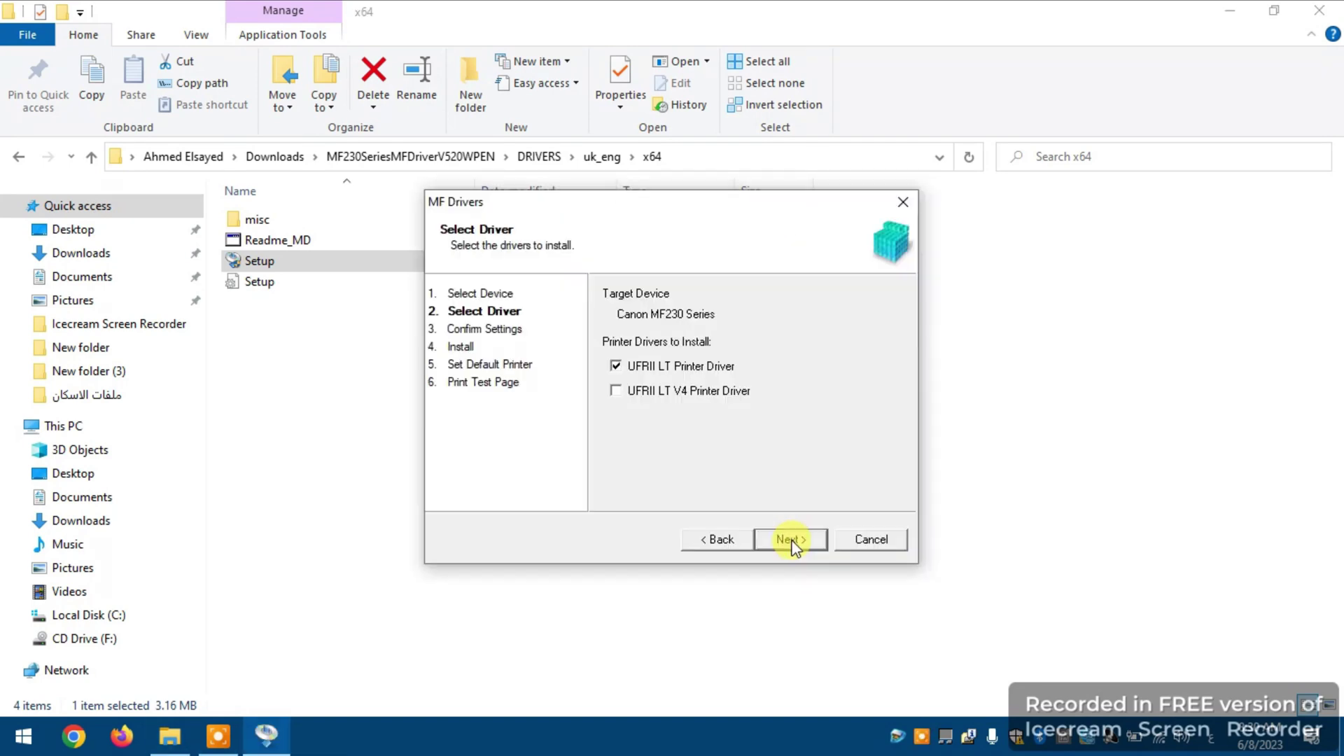
click(792, 539)
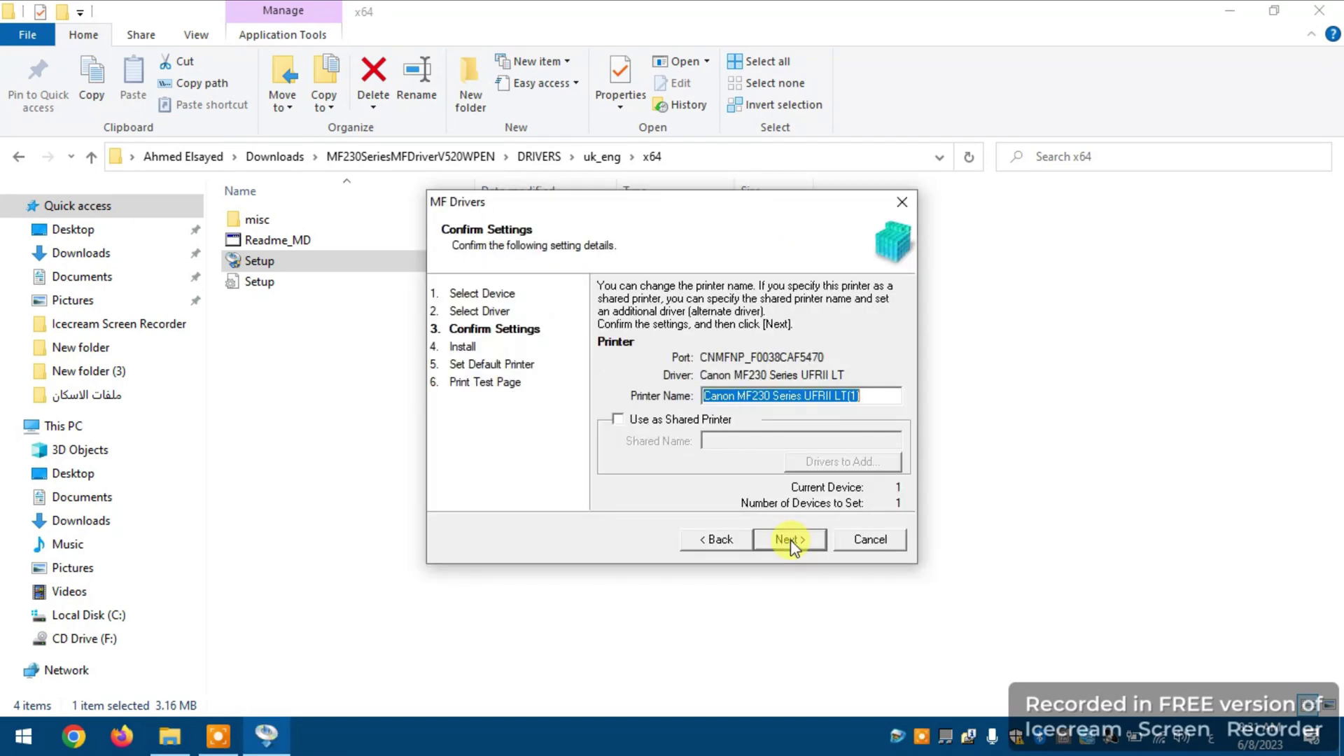
click(790, 539)
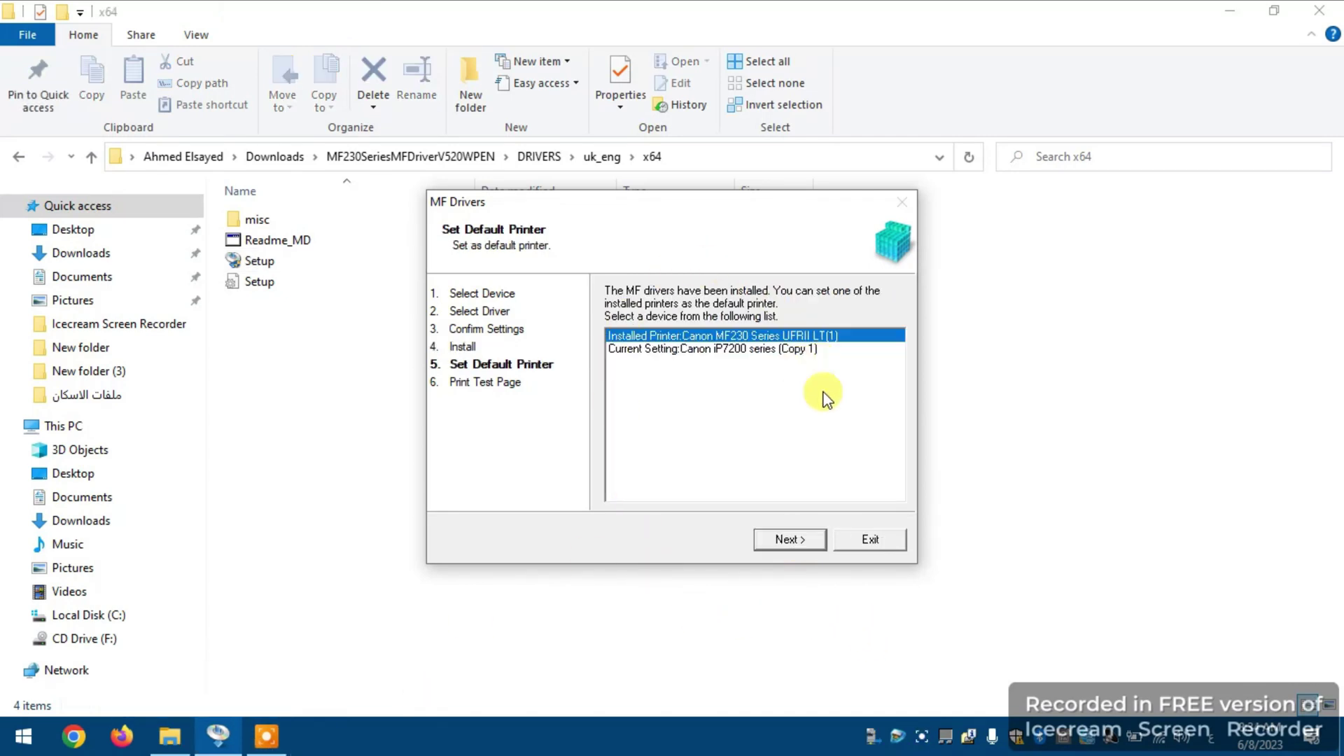
Make Canon MF230 Series UFRII LT(1) the default printer, exit the wizard and close the driver folder window.
click(817, 542)
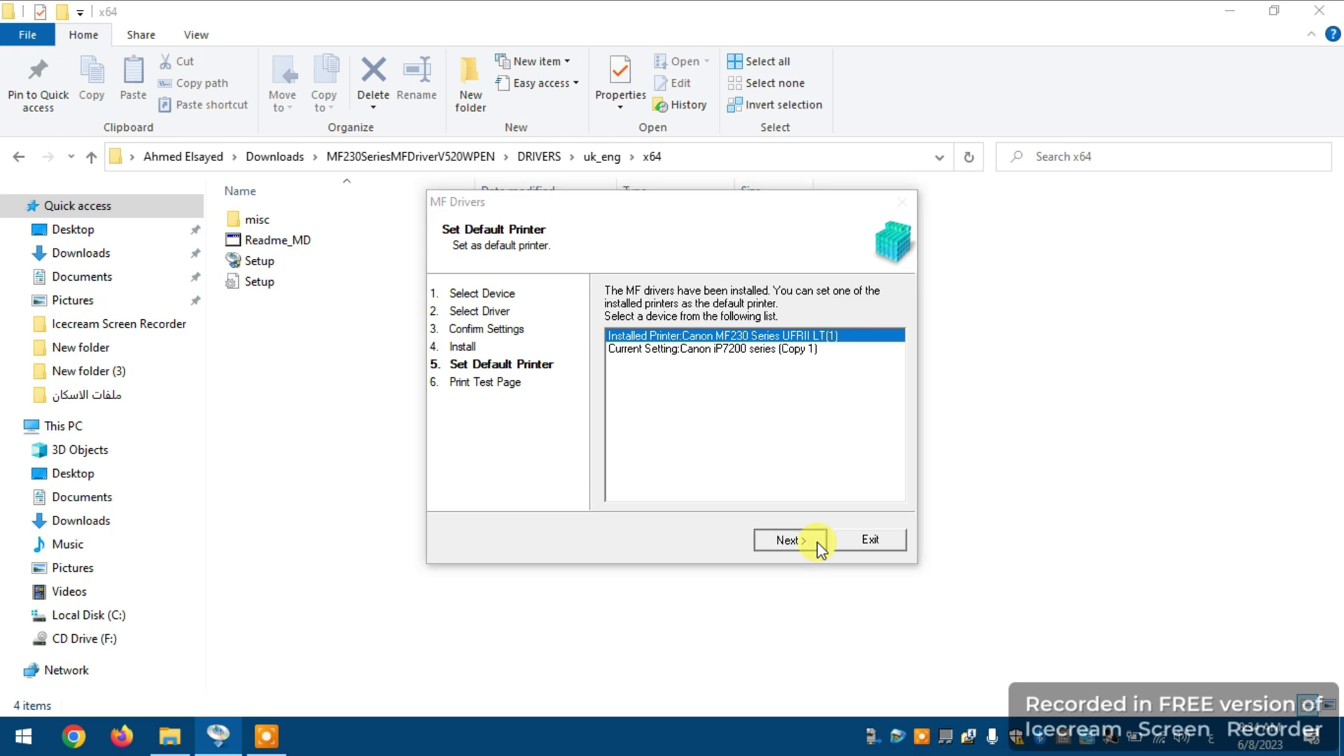
click(871, 542)
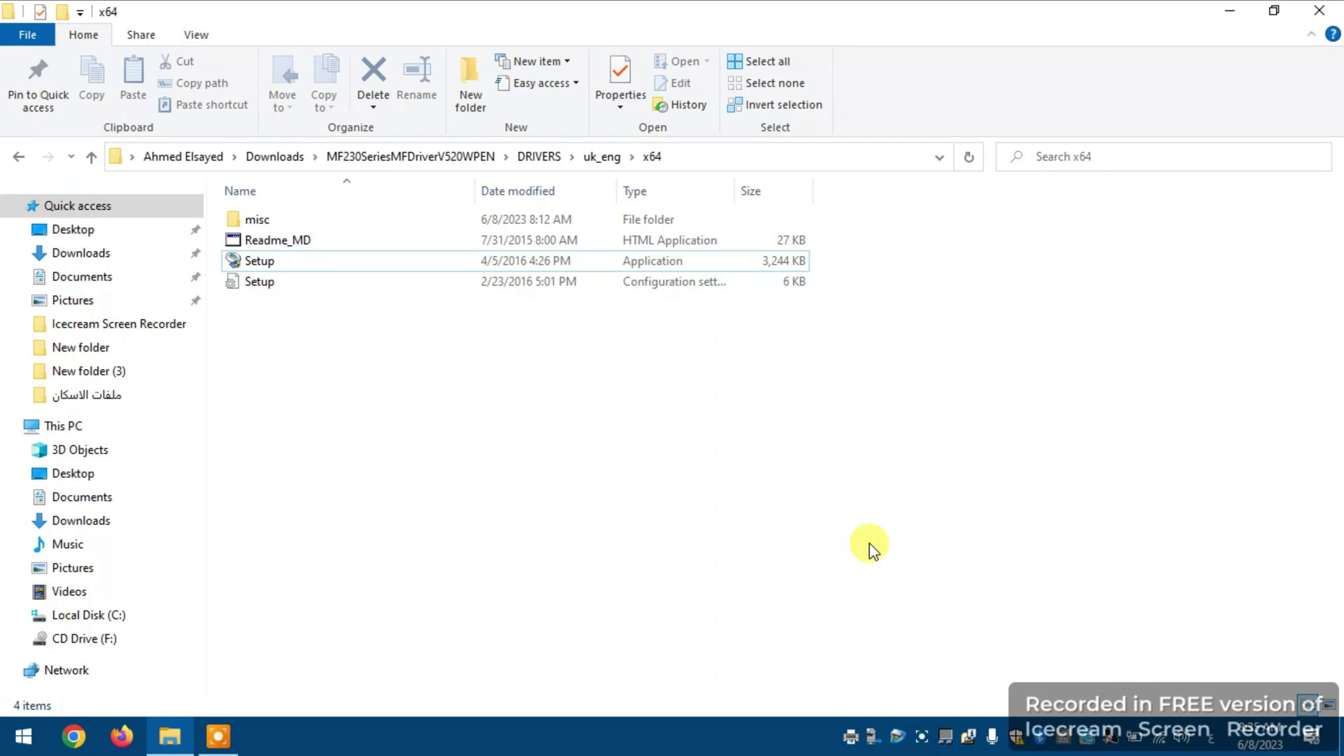
click(1319, 10)
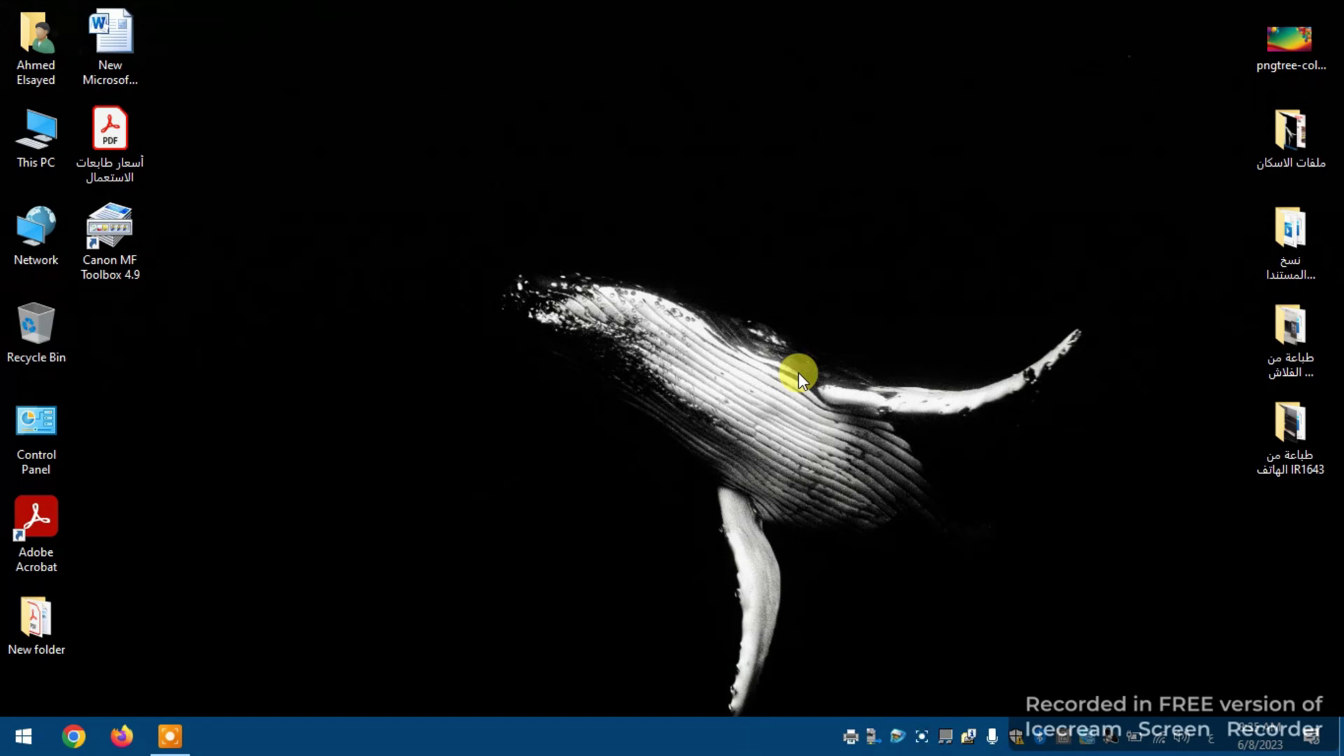
Open Devices and Printers in Control Panel and rename the Canon MF230 Series UFRII LT printer to "كابل usb".
double_click(33, 430)
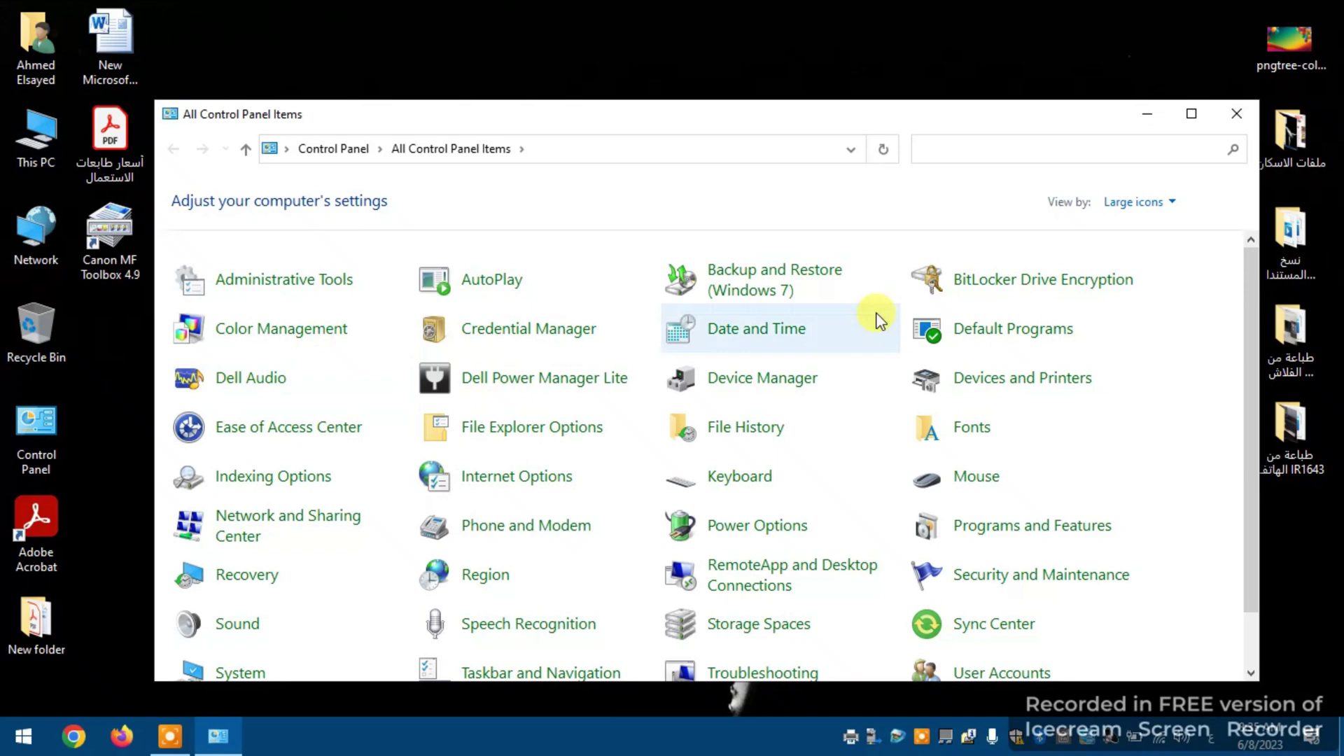
click(1007, 381)
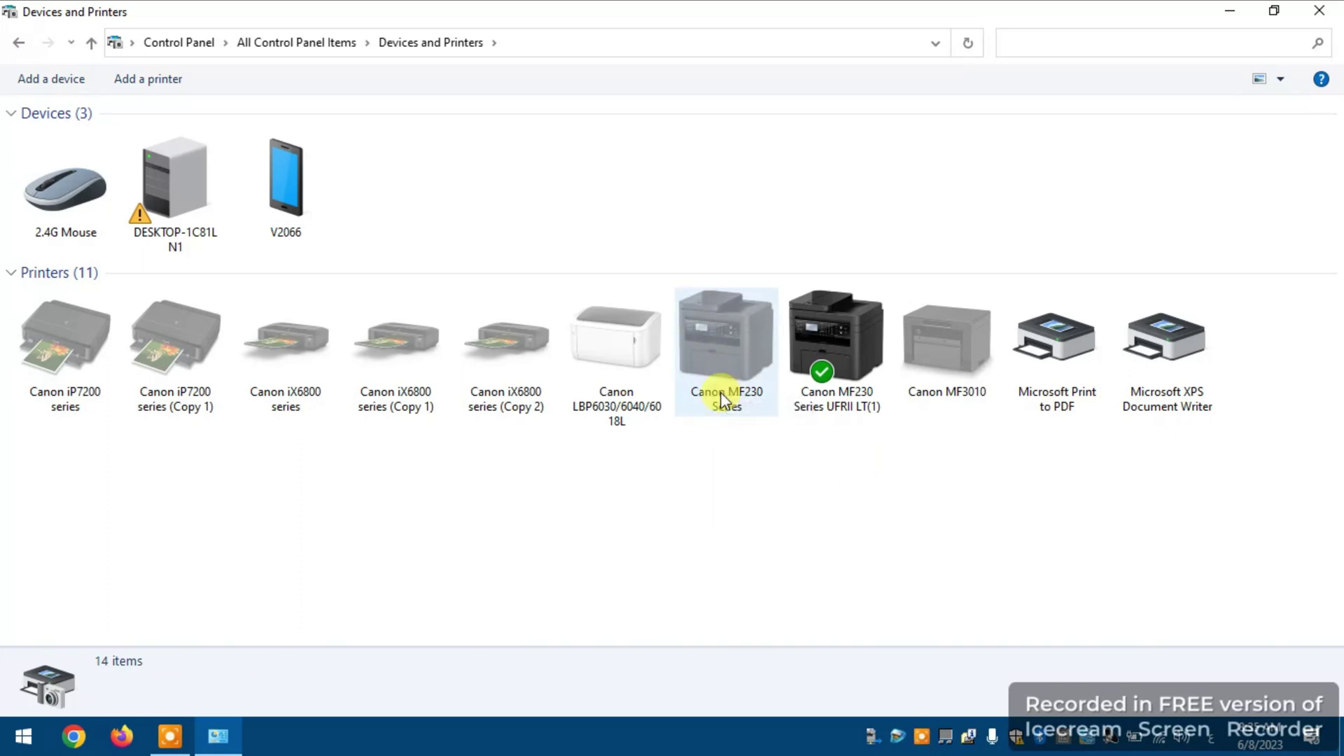
mouse_move(721, 392)
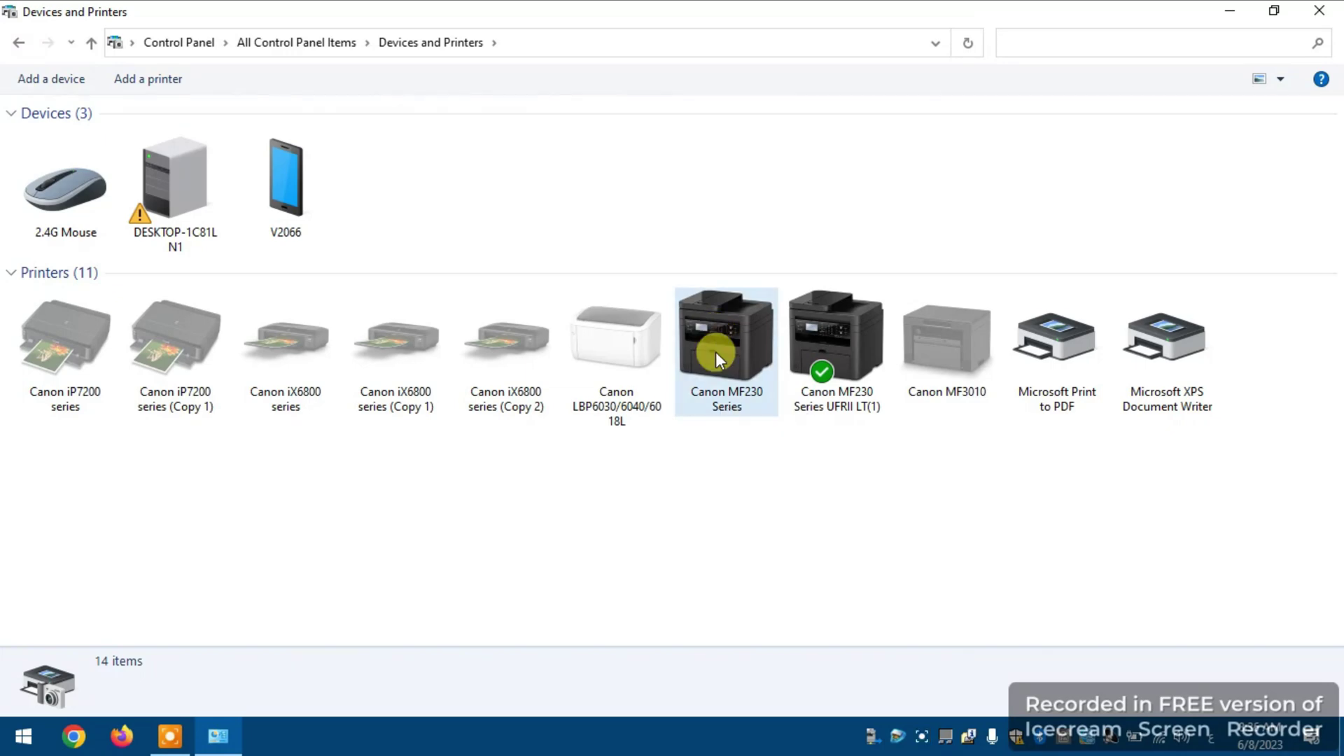
click(728, 330)
right_click(729, 330)
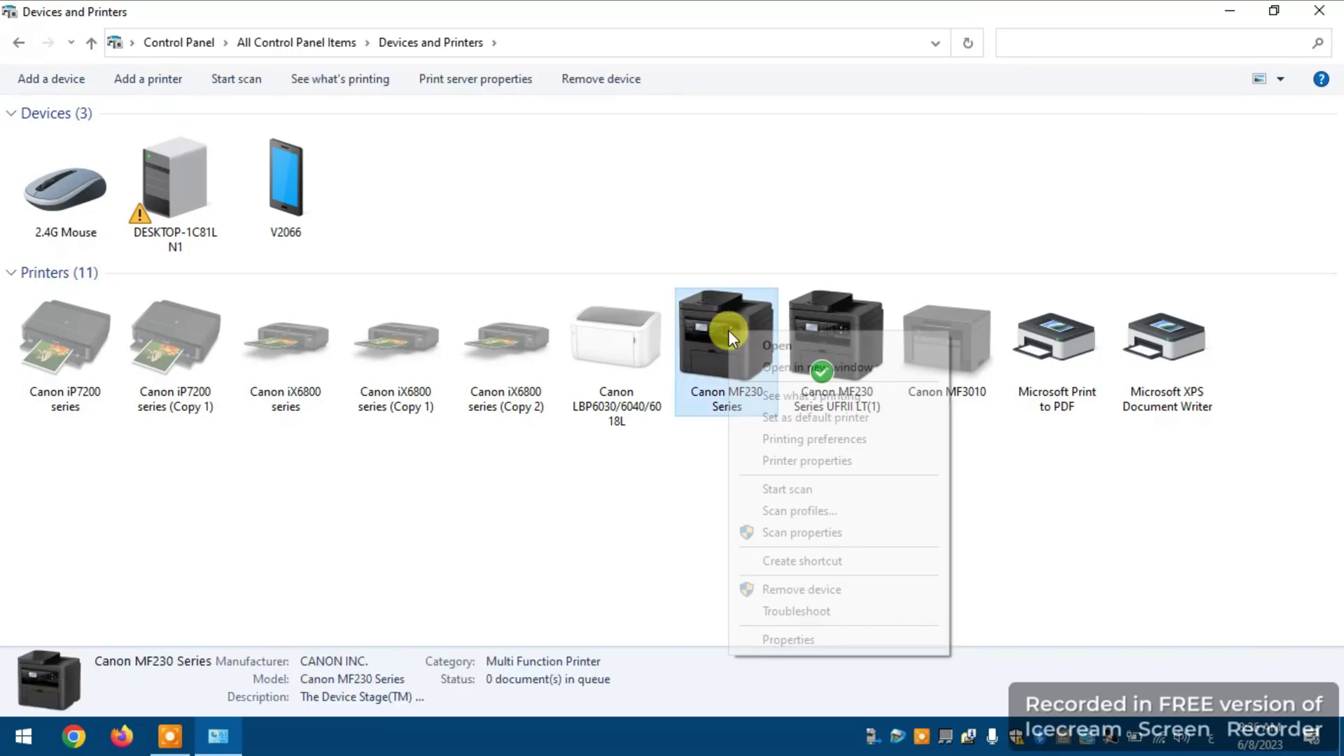
click(794, 490)
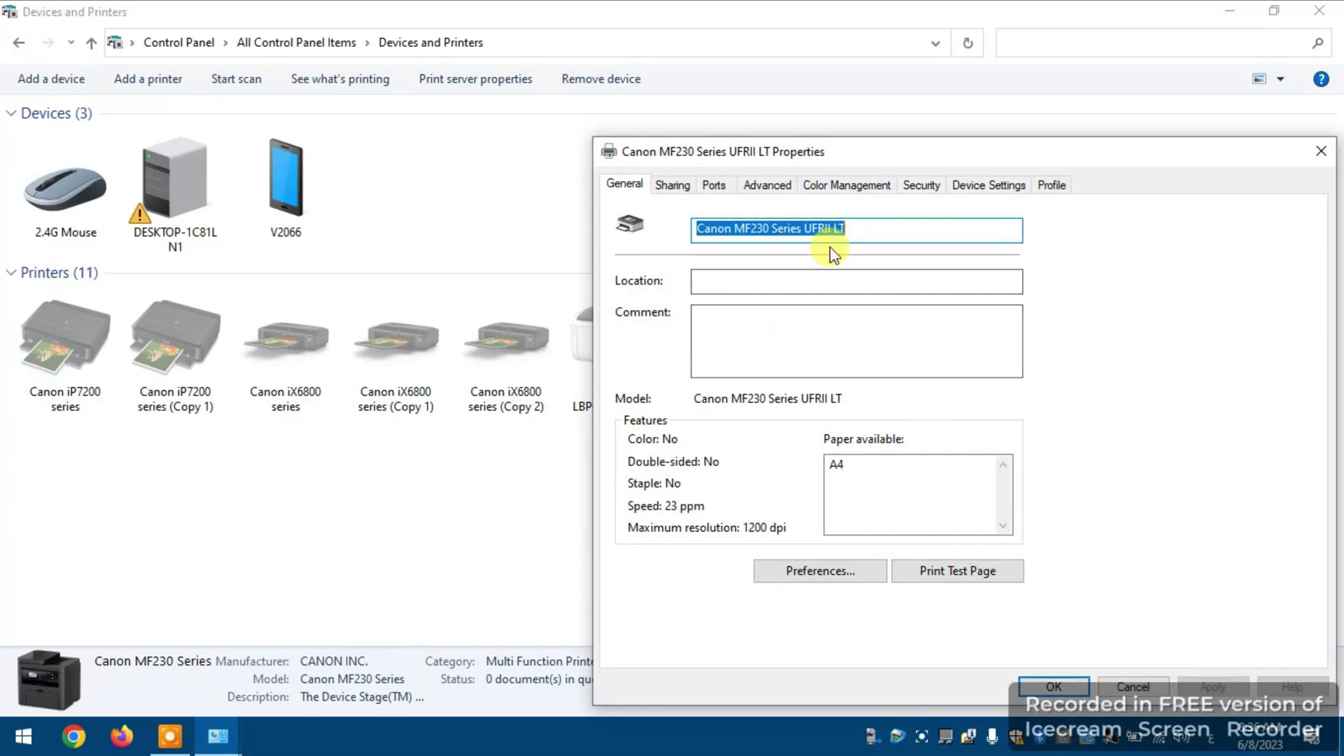
key(BackSpace)
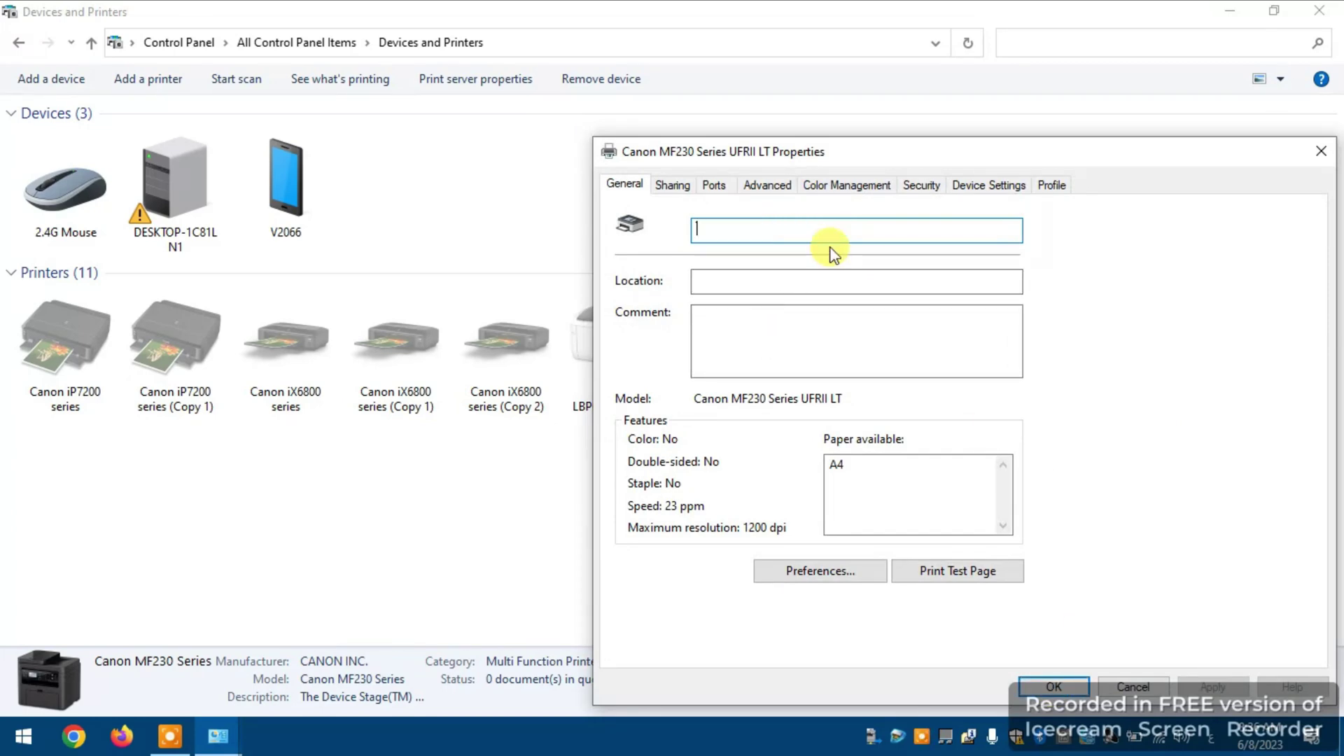
text(کابل)
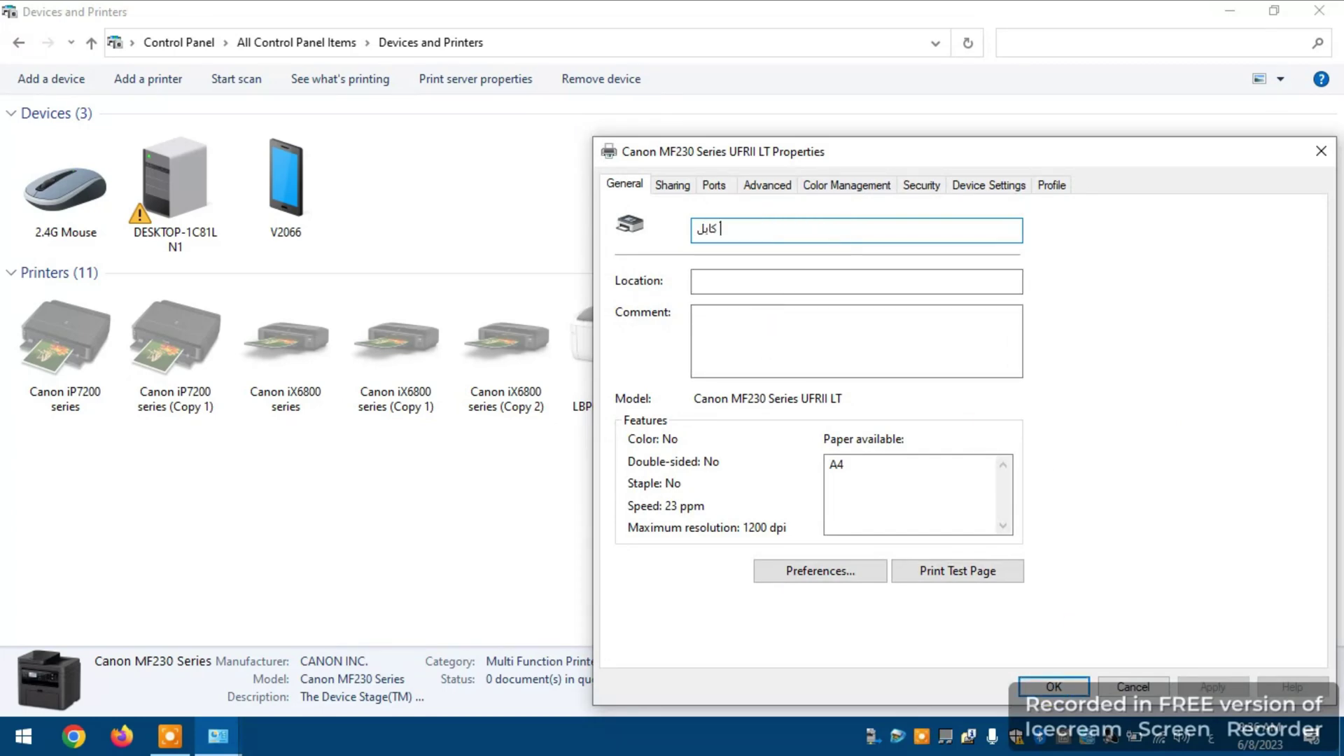
key(alt+shift)
text(usb)
click(1024, 693)
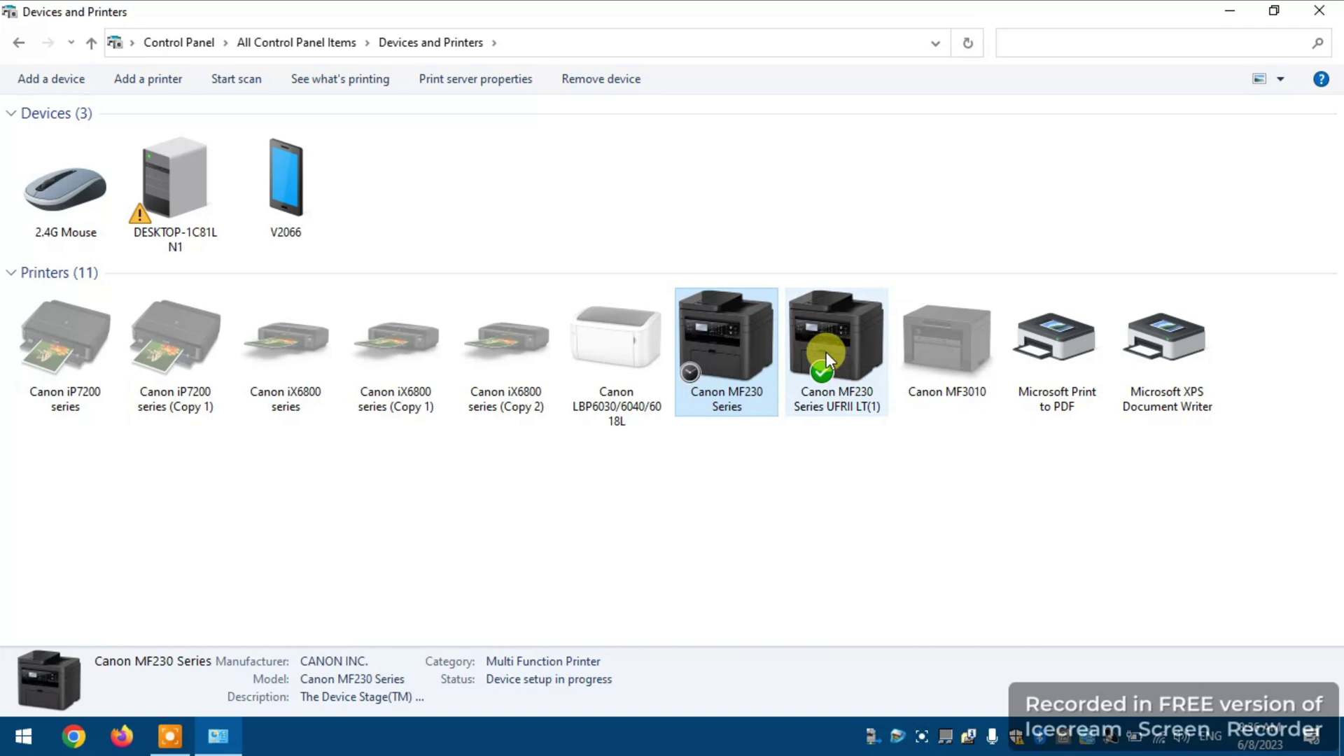
Rename the Canon MF230 Series UFRII LT(1) printer to "واي فاي" in its printer properties.
right_click(826, 352)
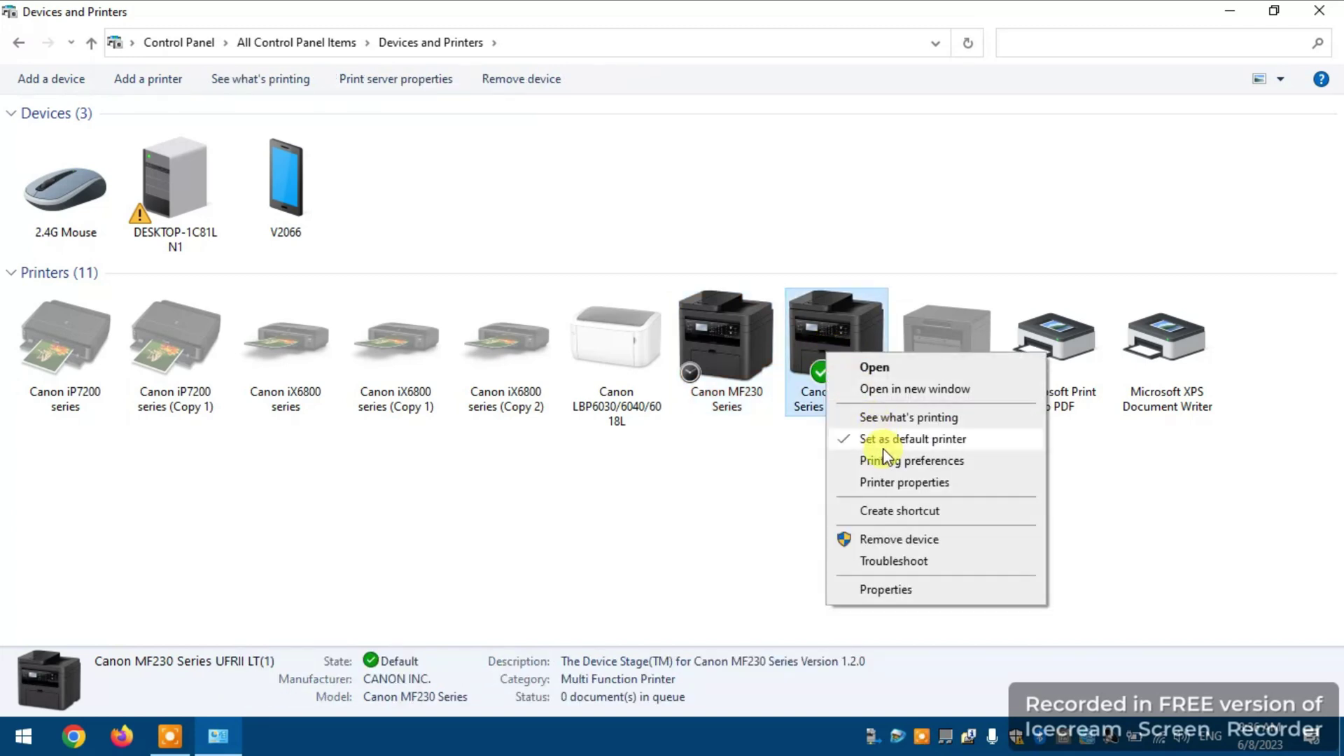
click(903, 483)
text(و)
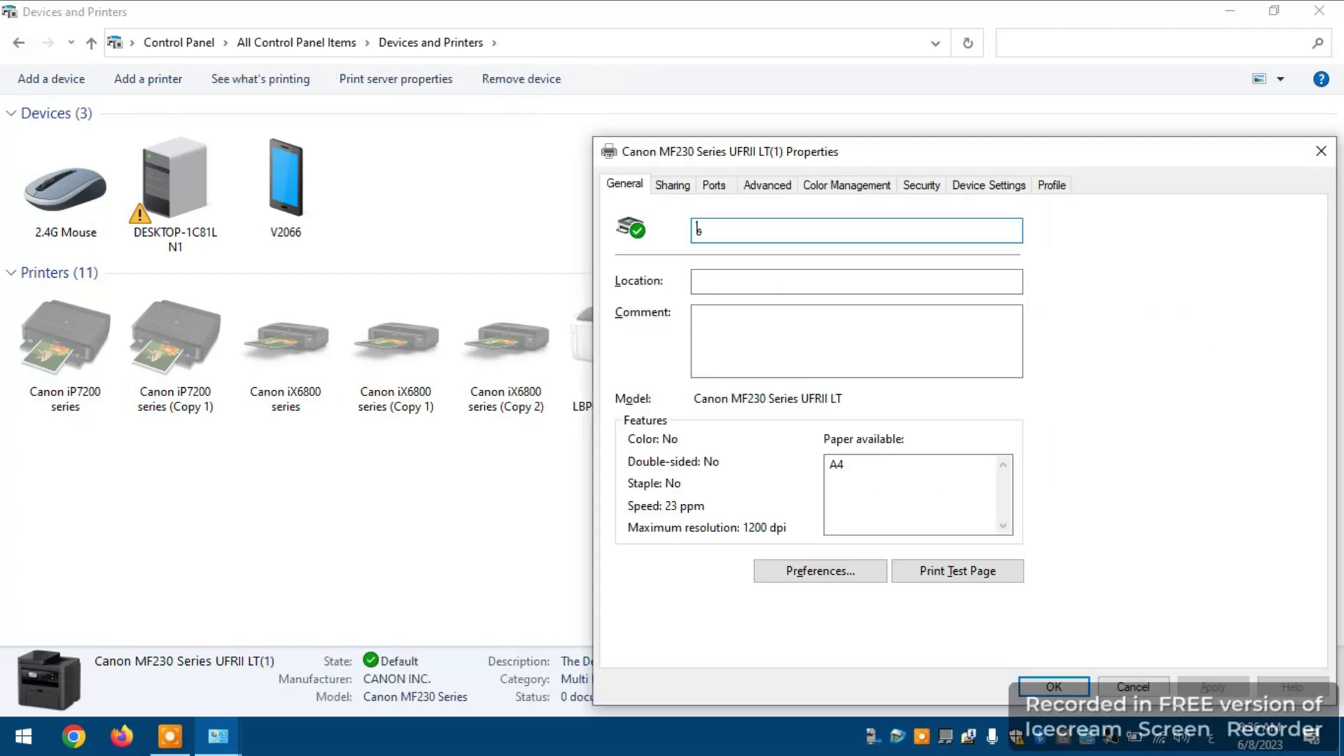
text(اي فاي)
click(1054, 687)
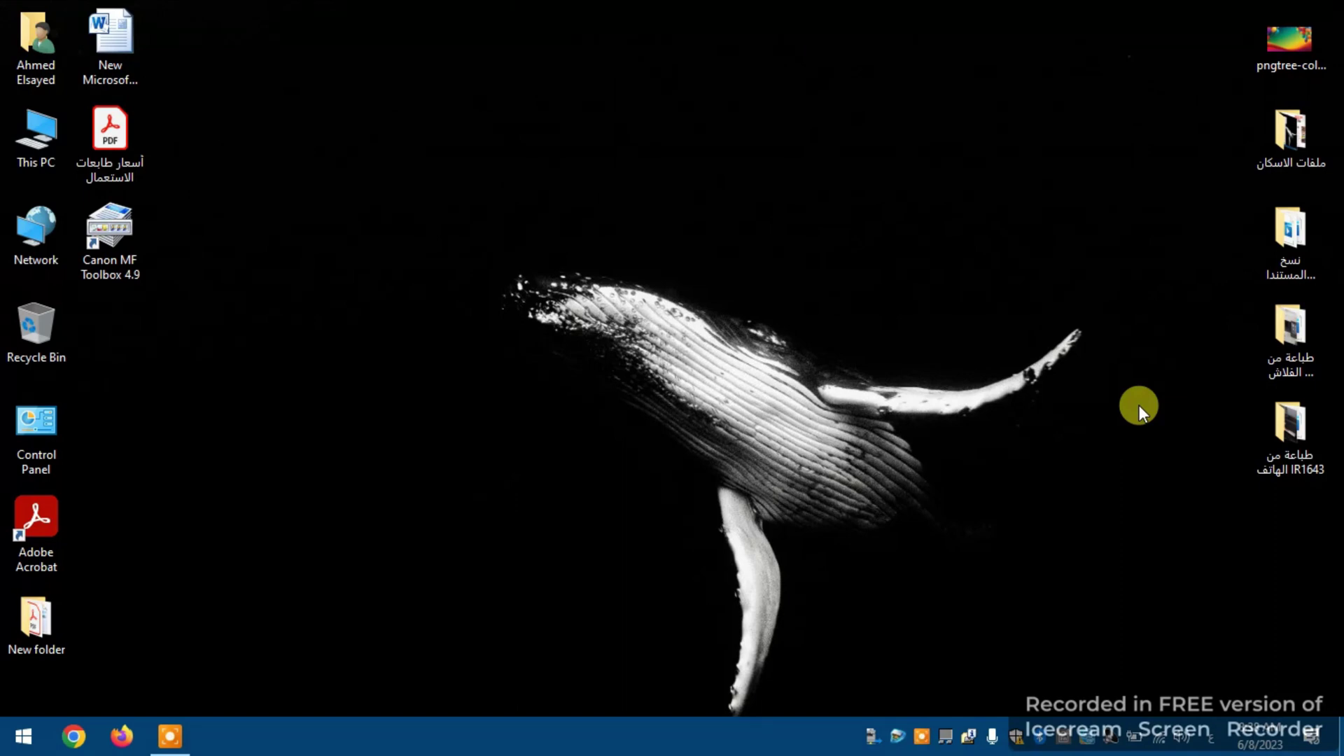
Place a shortcut to MF Scan Utility from the Canon program folder on the desktop.
click(16, 735)
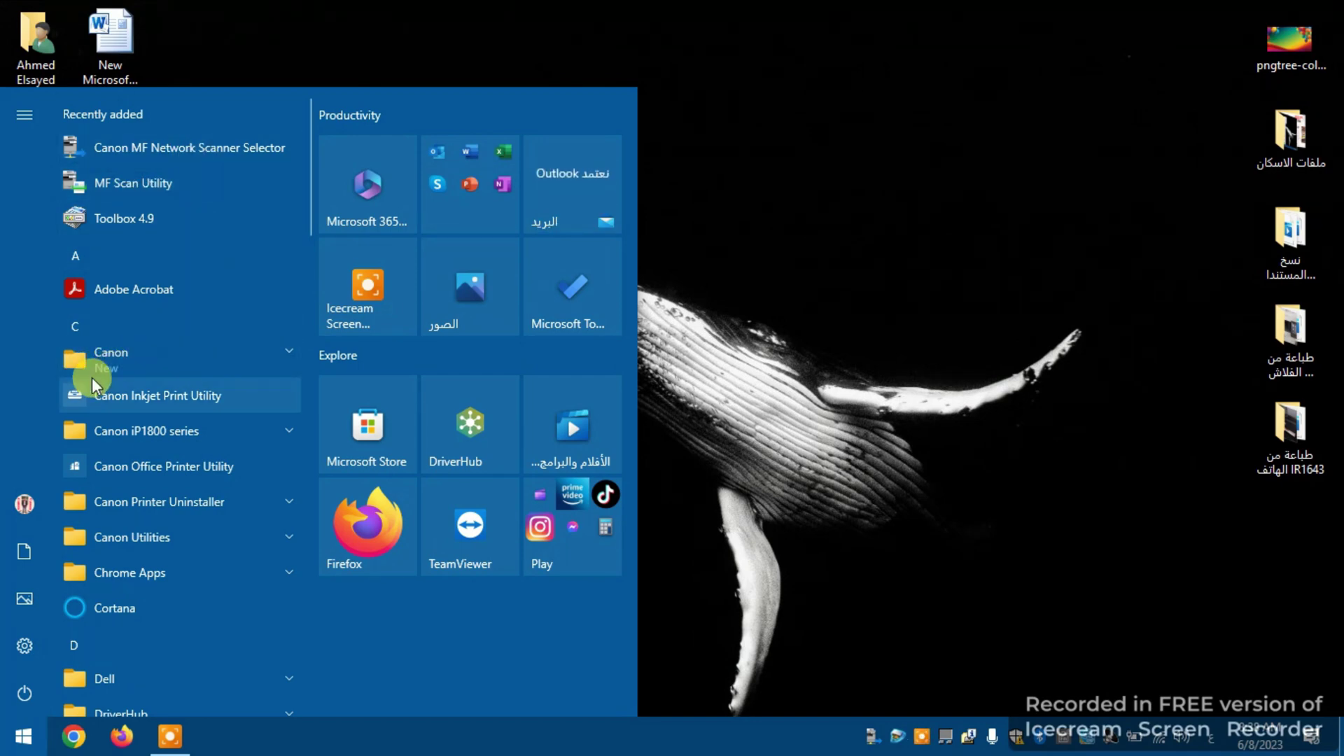
click(113, 371)
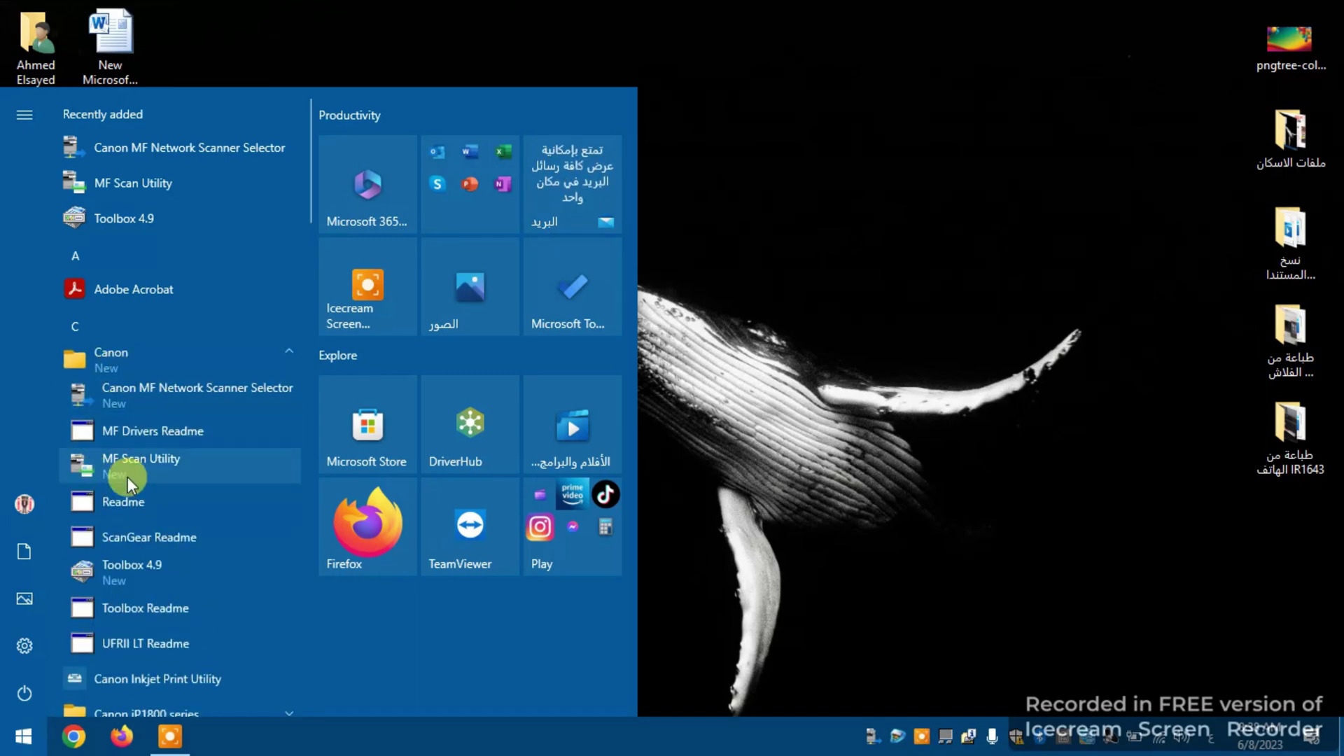
drag(124, 475, 112, 346)
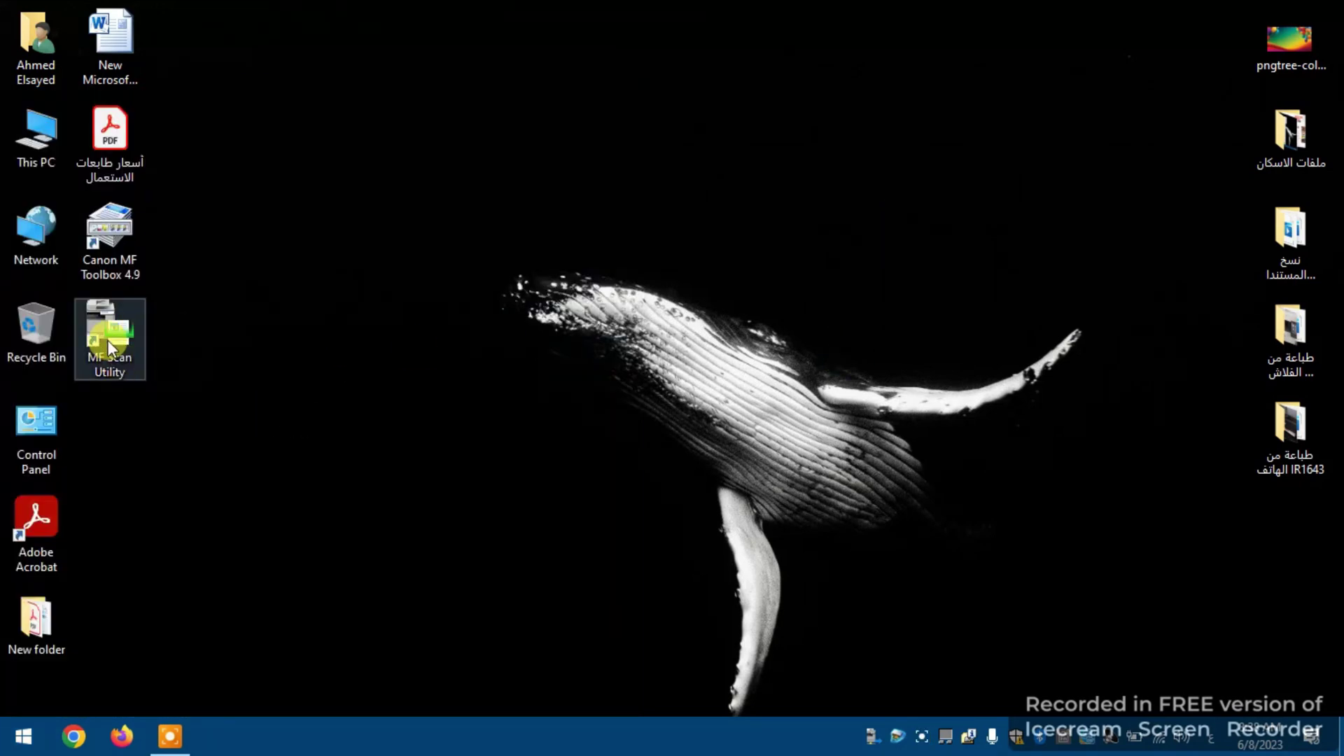
click(23, 736)
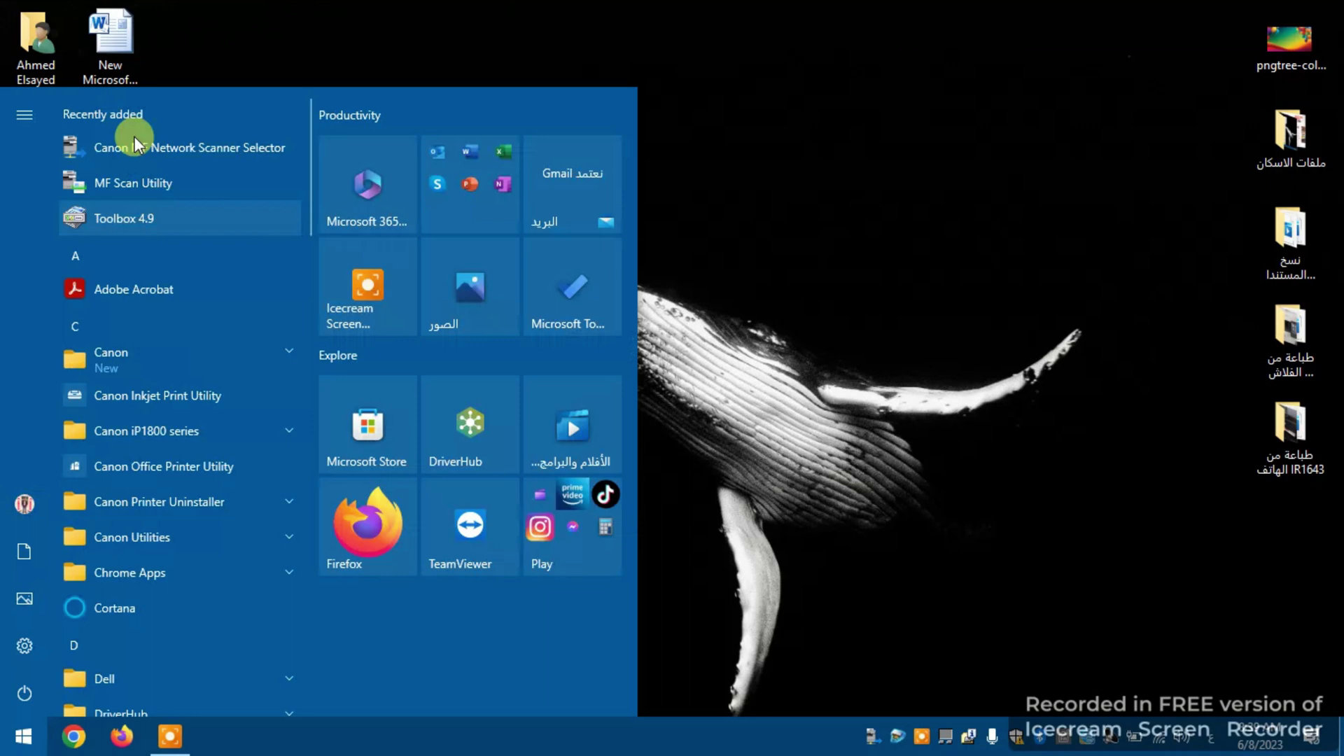
click(948, 264)
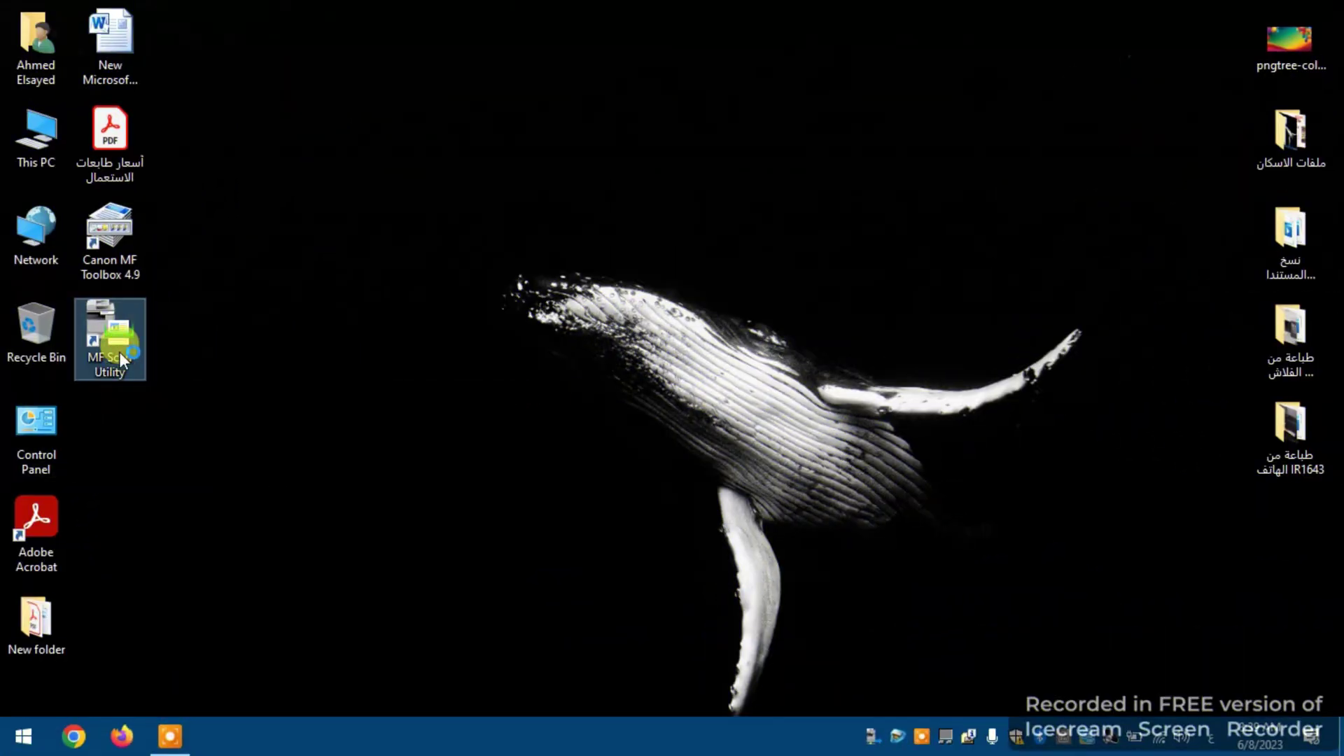
Launch MF Scan Utility from the desktop and choose Canon MF230 Series as the scanner.
double_click(97, 351)
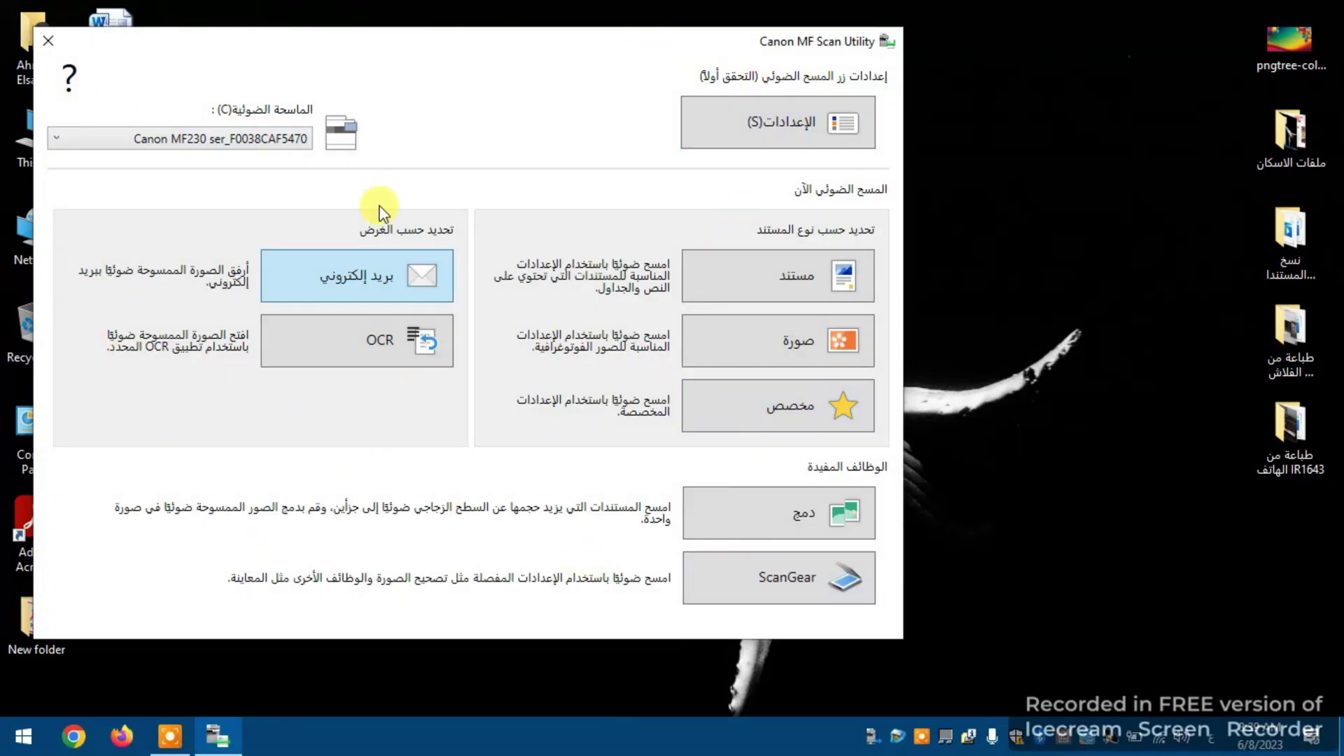
click(259, 108)
click(273, 144)
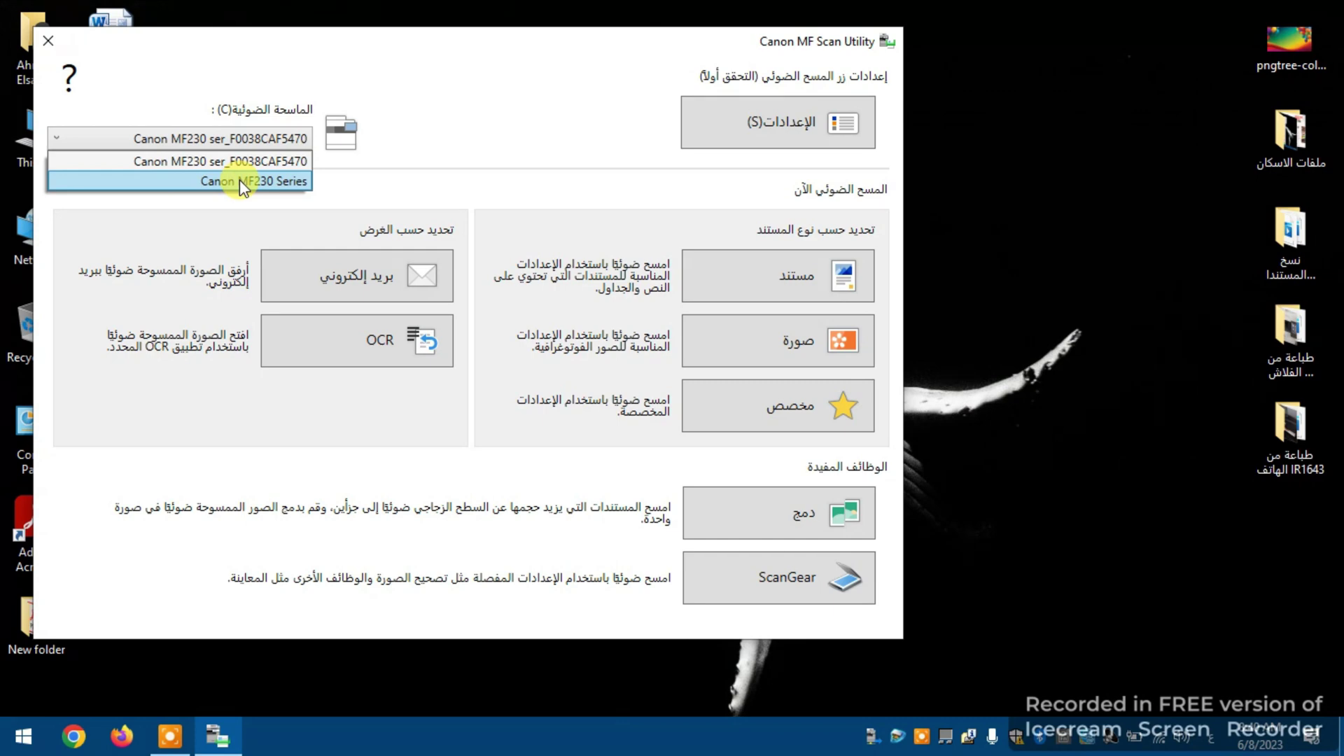
click(288, 180)
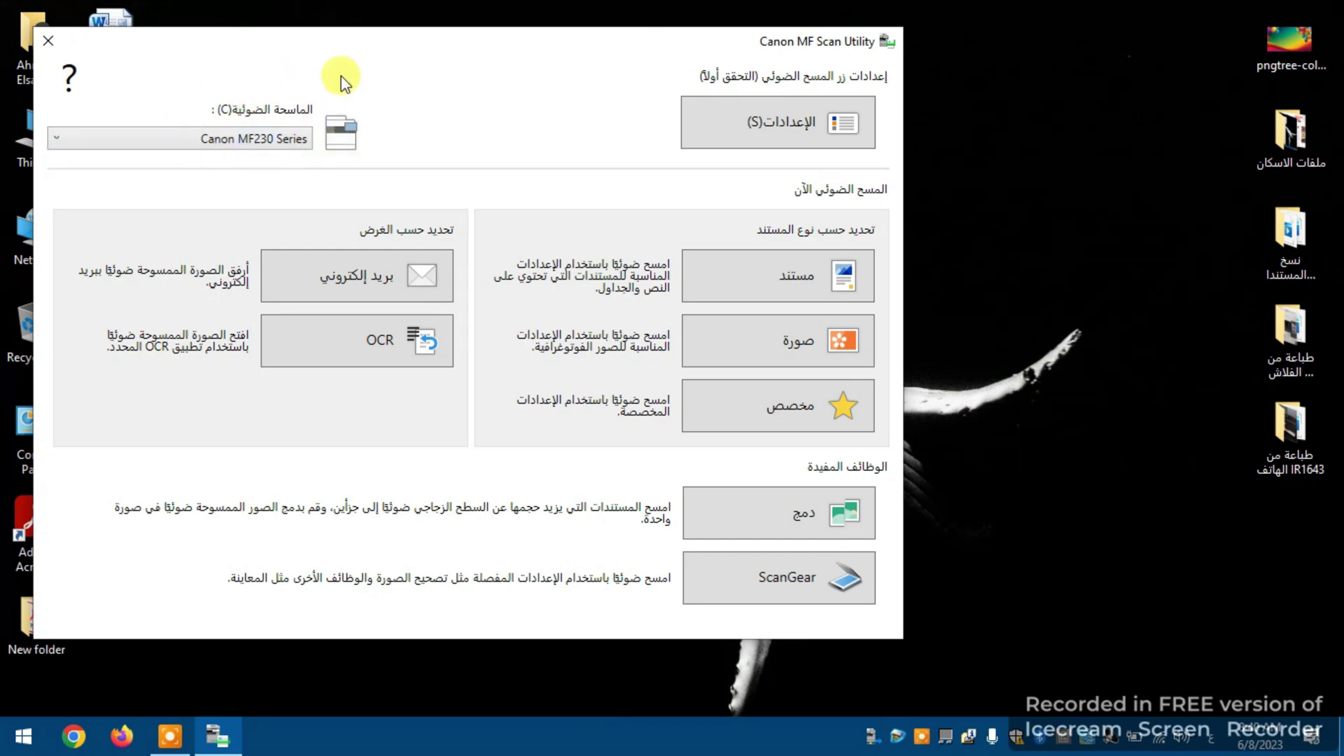
Review the scanner list, keep Canon MF230 Series selected and run a document scan.
click(292, 141)
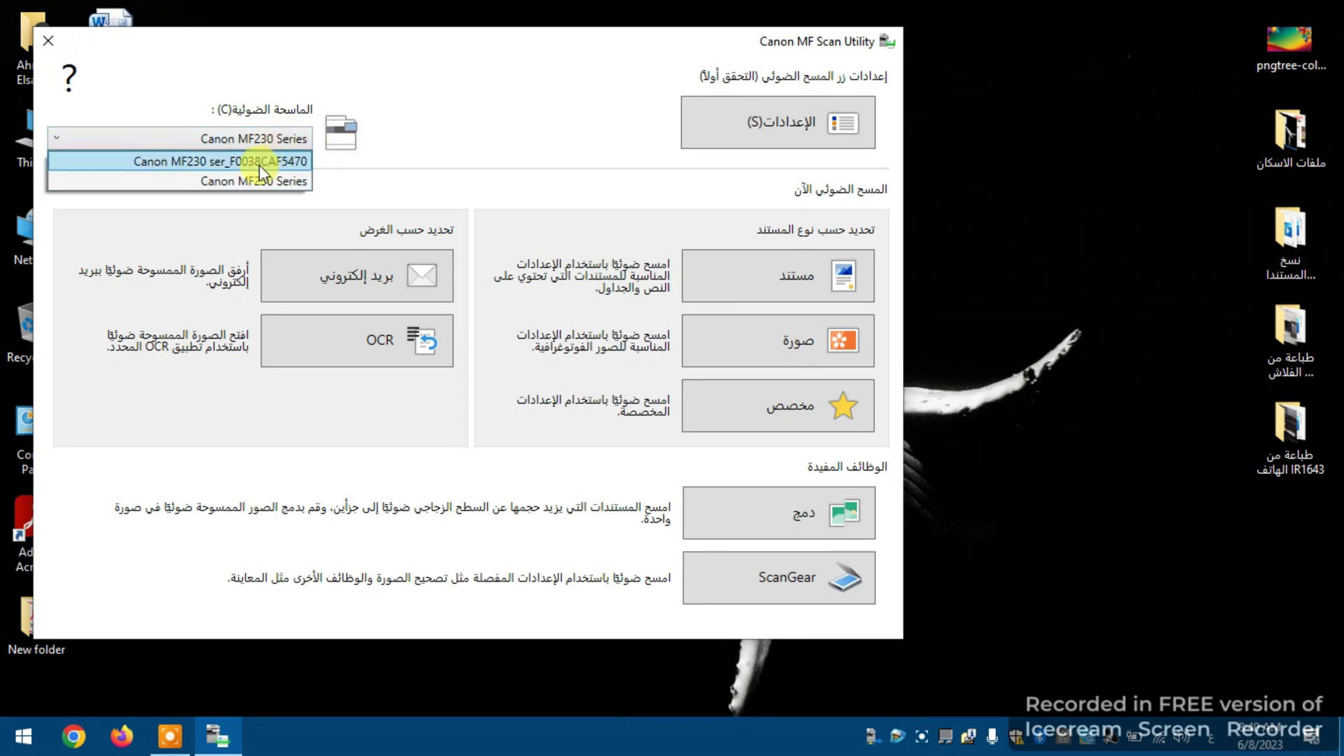
click(291, 165)
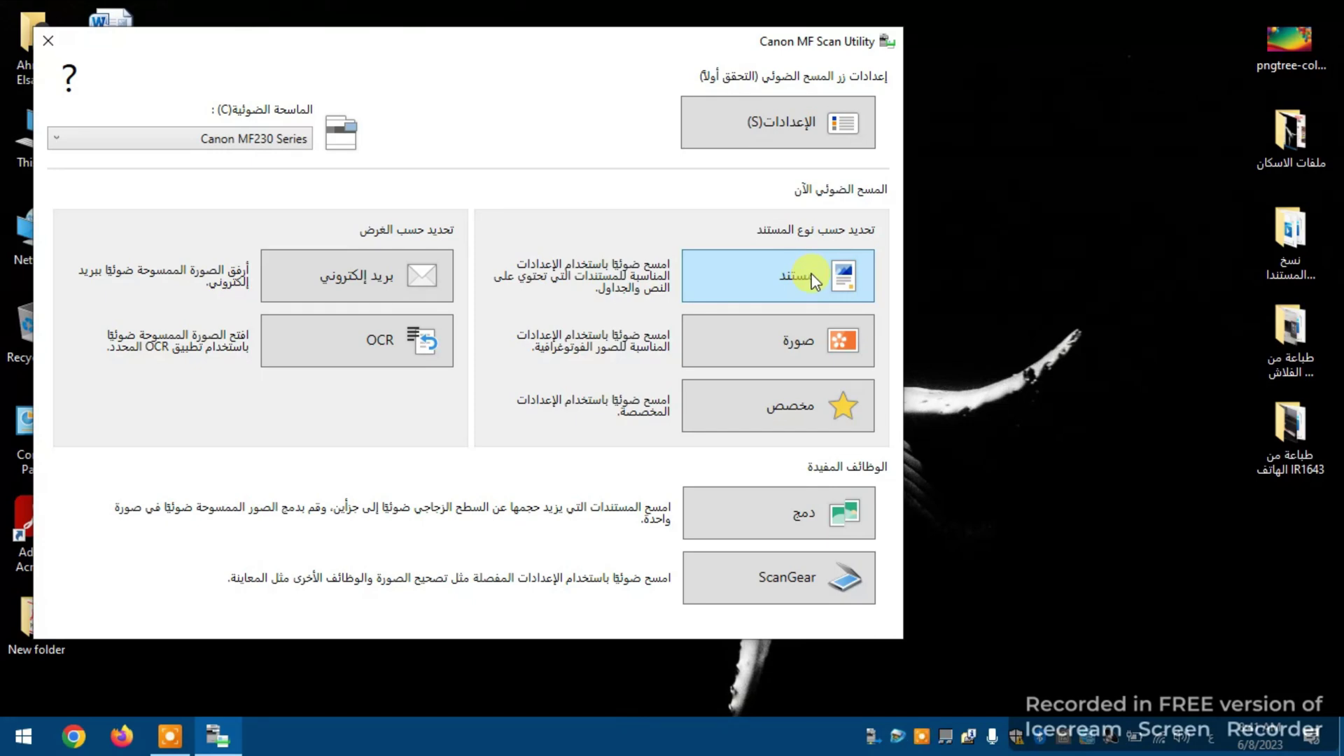
click(786, 275)
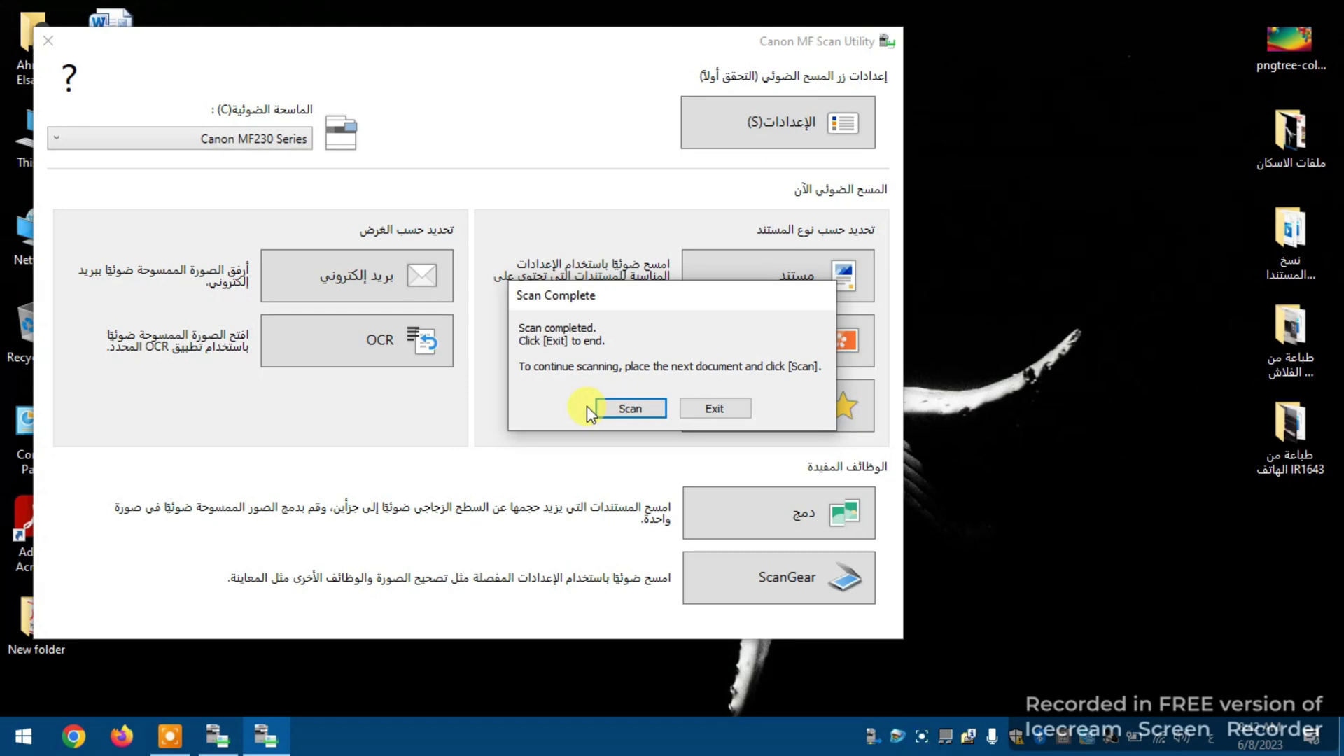
End the document scan and open the resulting PDF IMG_0001 from the 2023_06_08 folder in Documents.
click(690, 412)
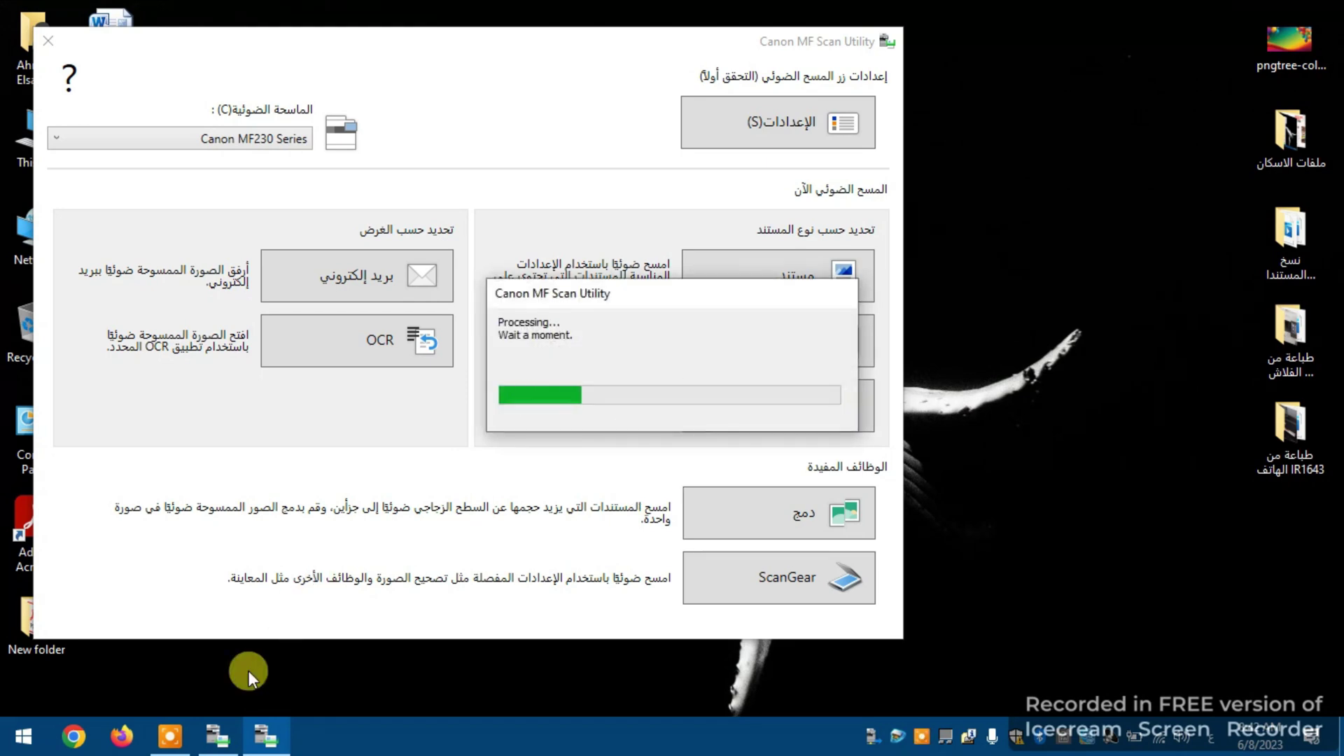
scroll(388, 483, up, 10)
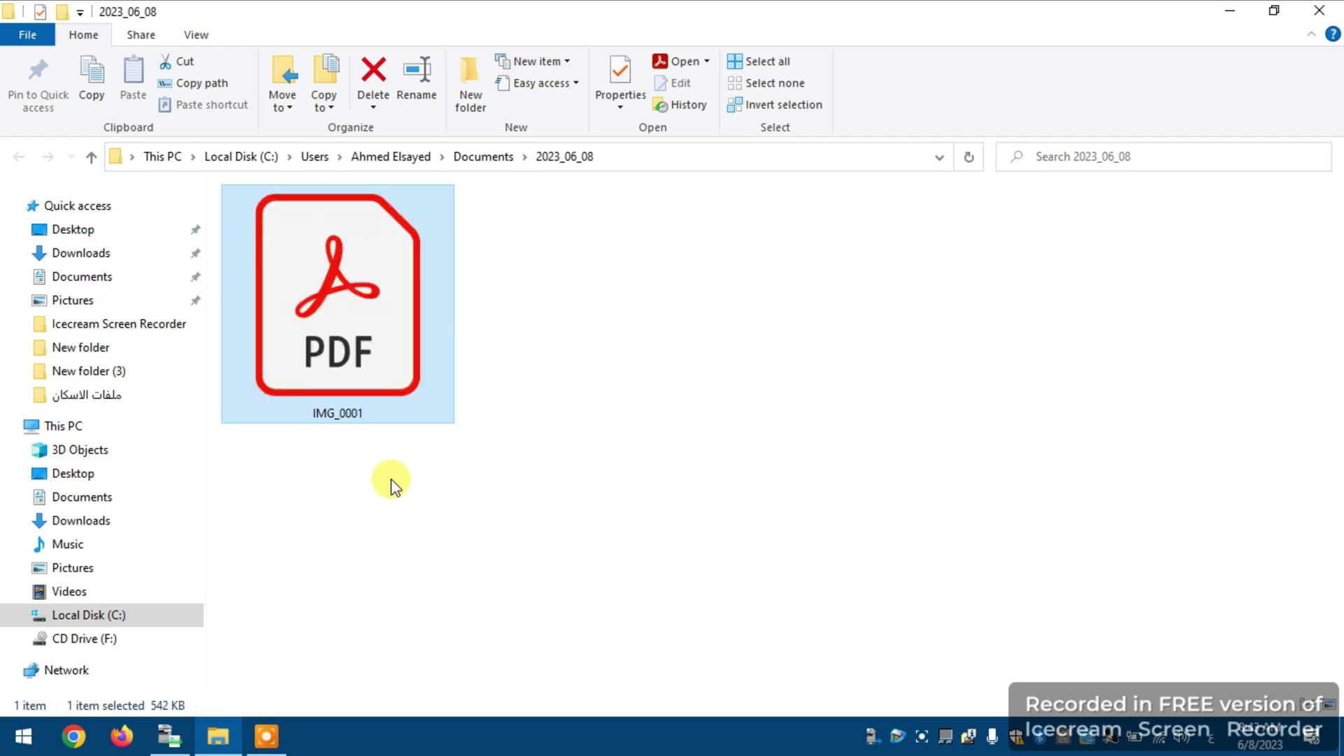
click(87, 168)
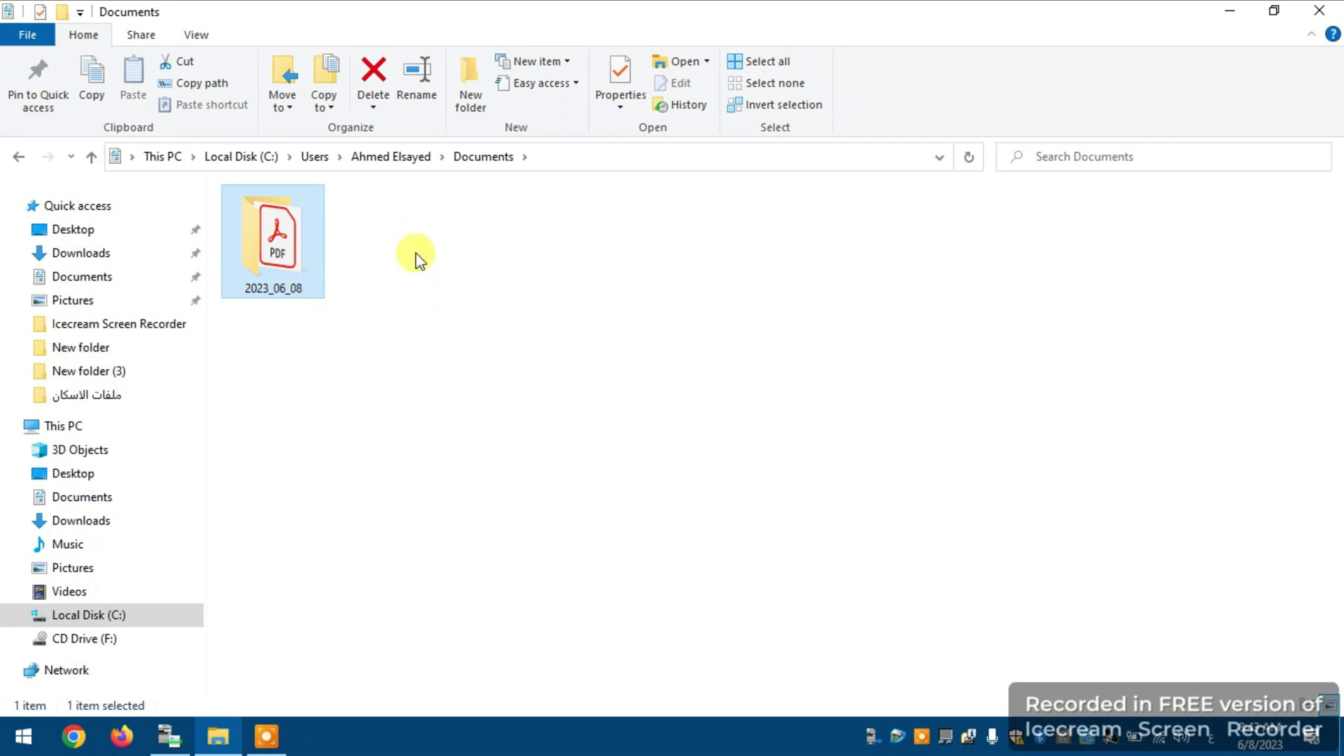
double_click(279, 262)
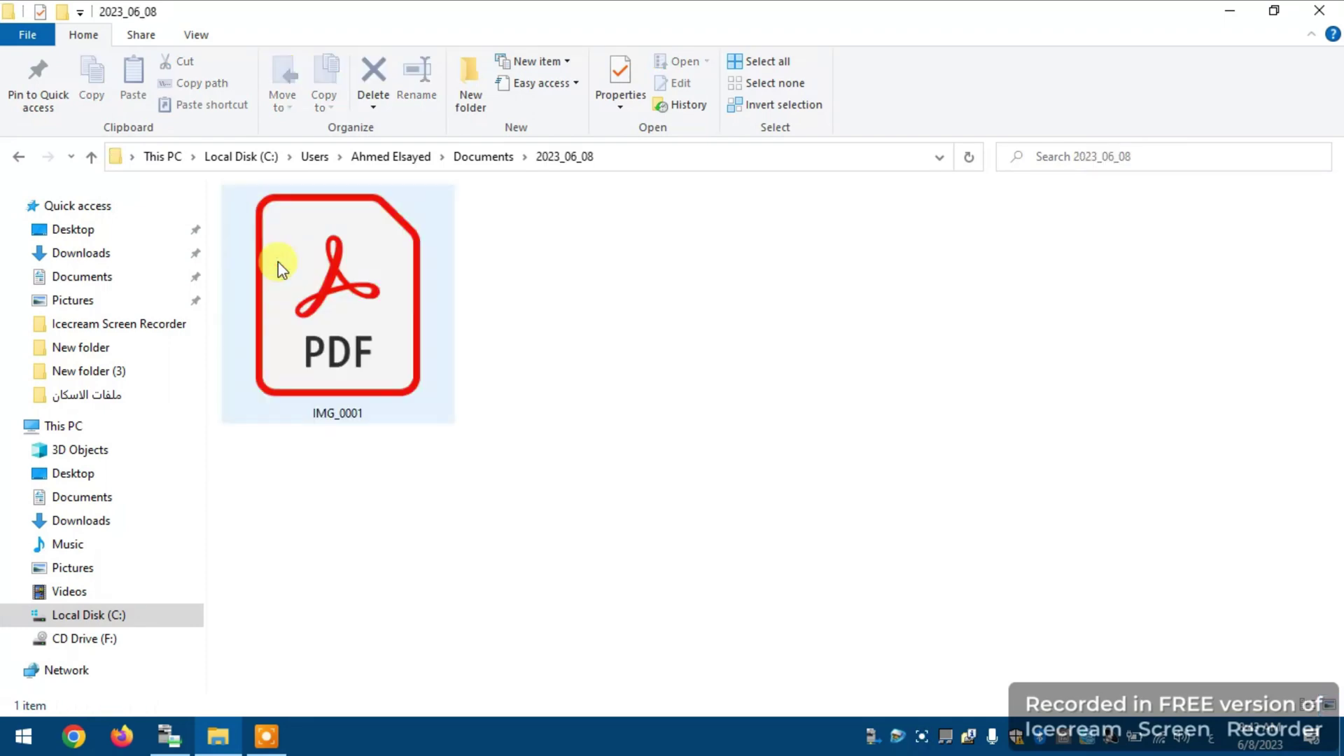
double_click(339, 292)
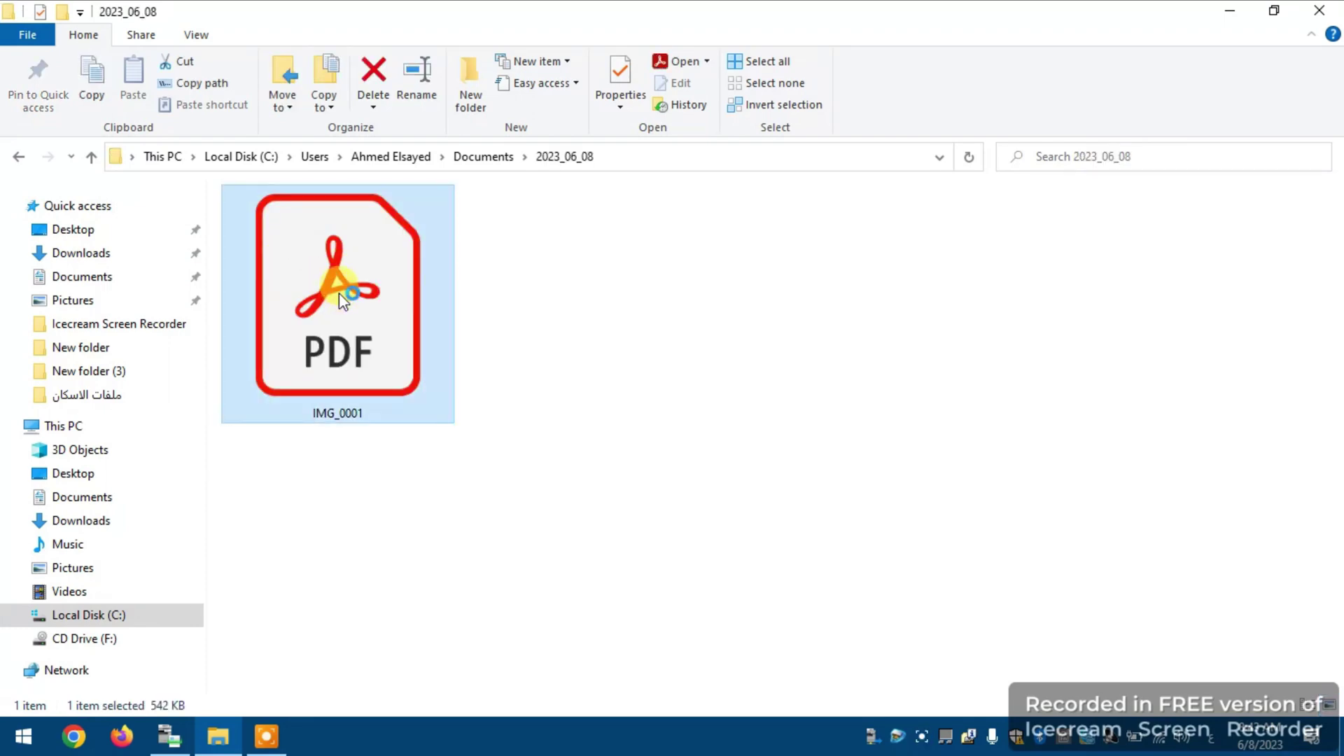
scroll(337, 293, up, 10)
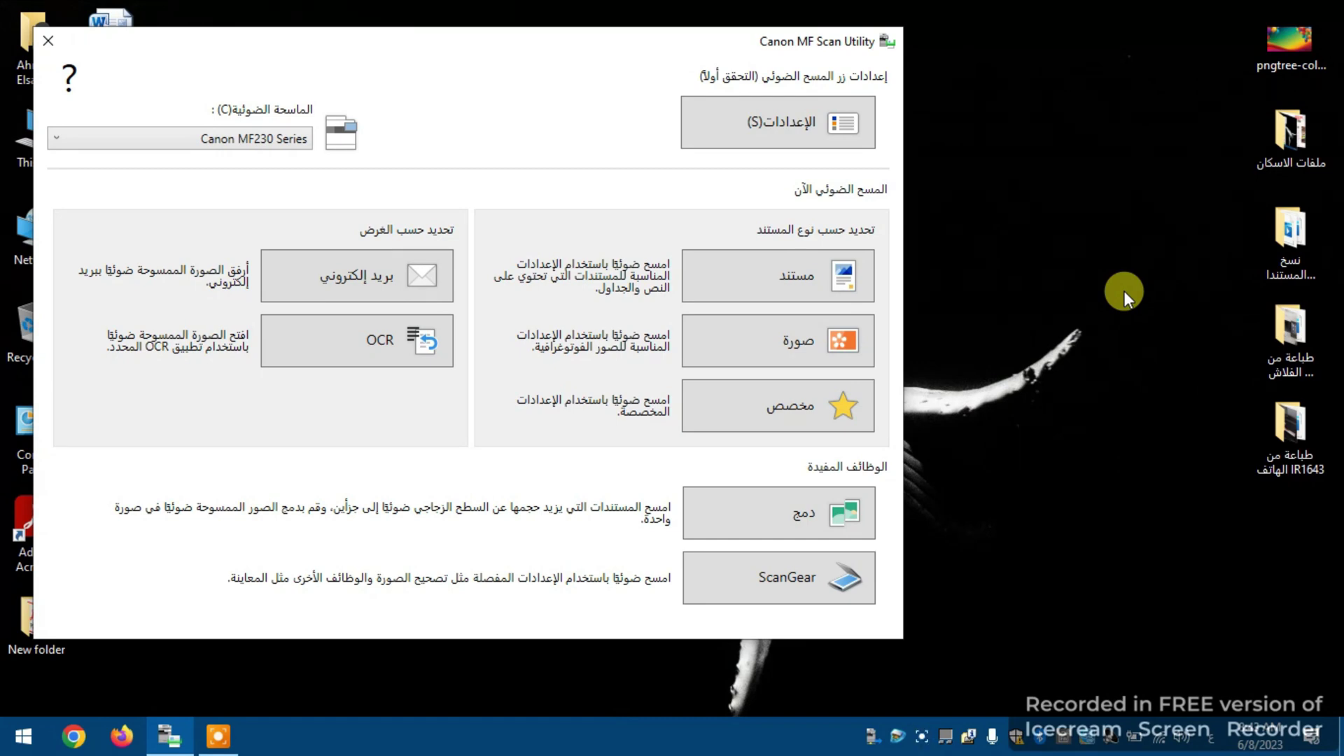
Scan the page with the photo (صورة) preset, and close the output folder and MF Scan Utility.
click(788, 342)
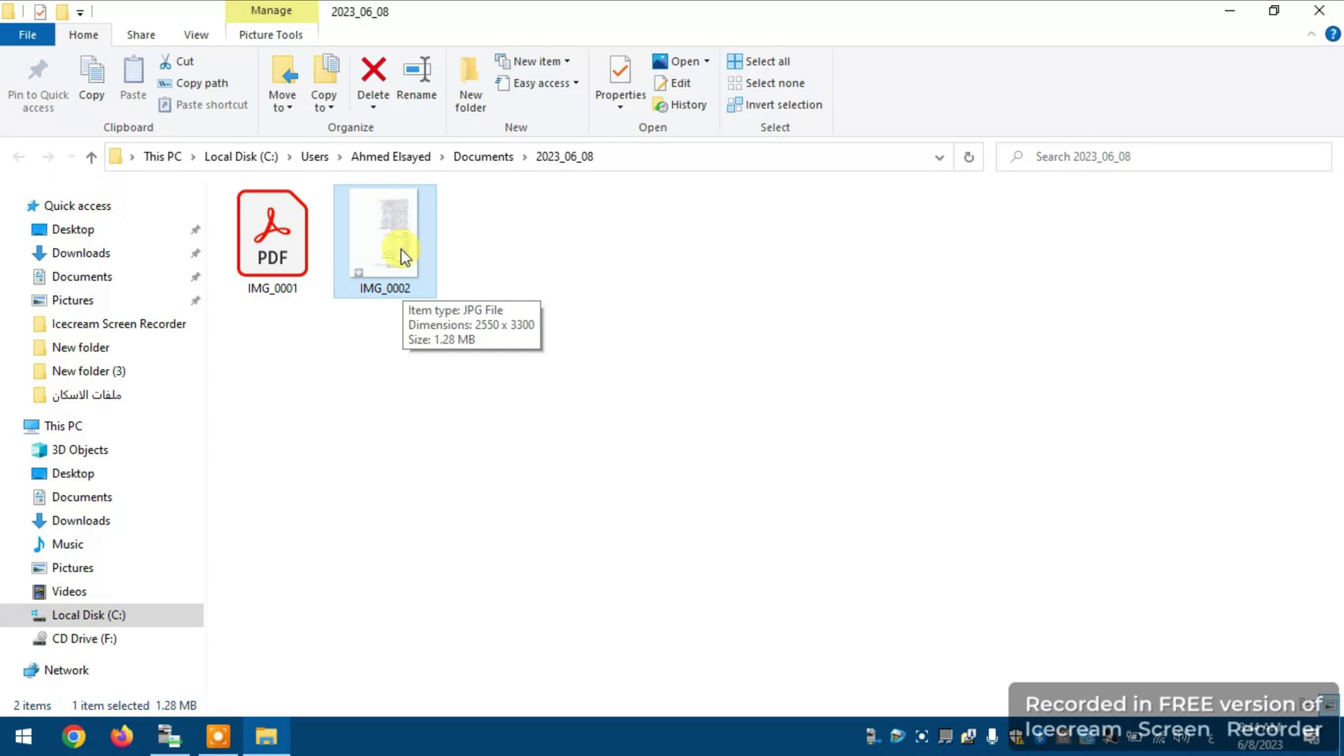
click(577, 155)
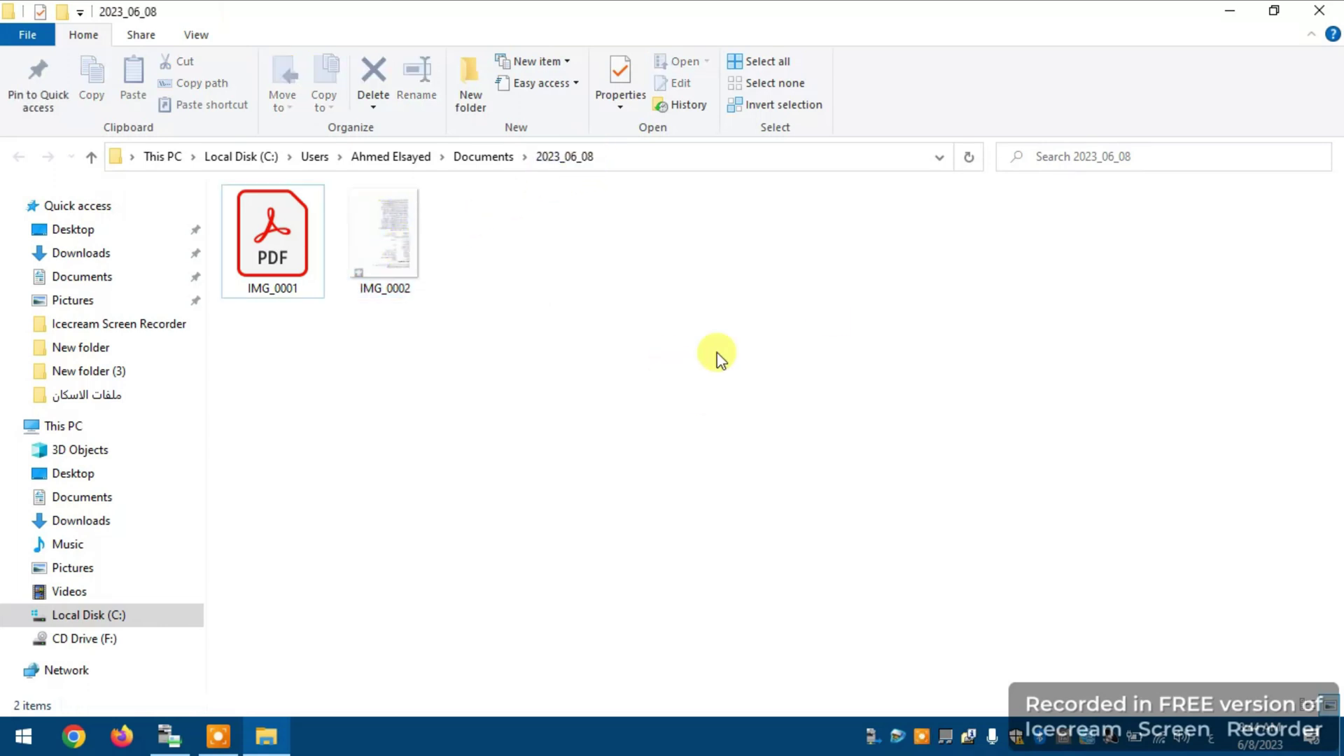
click(1319, 10)
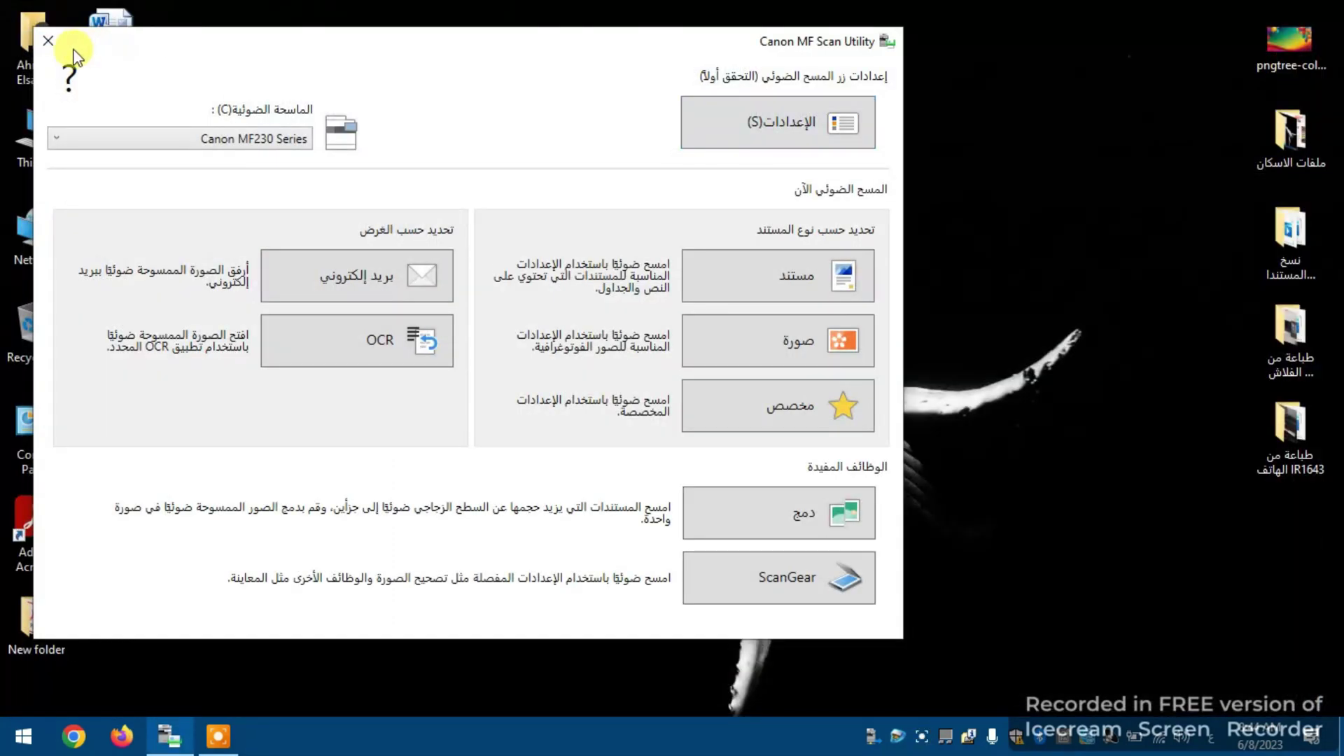
click(48, 40)
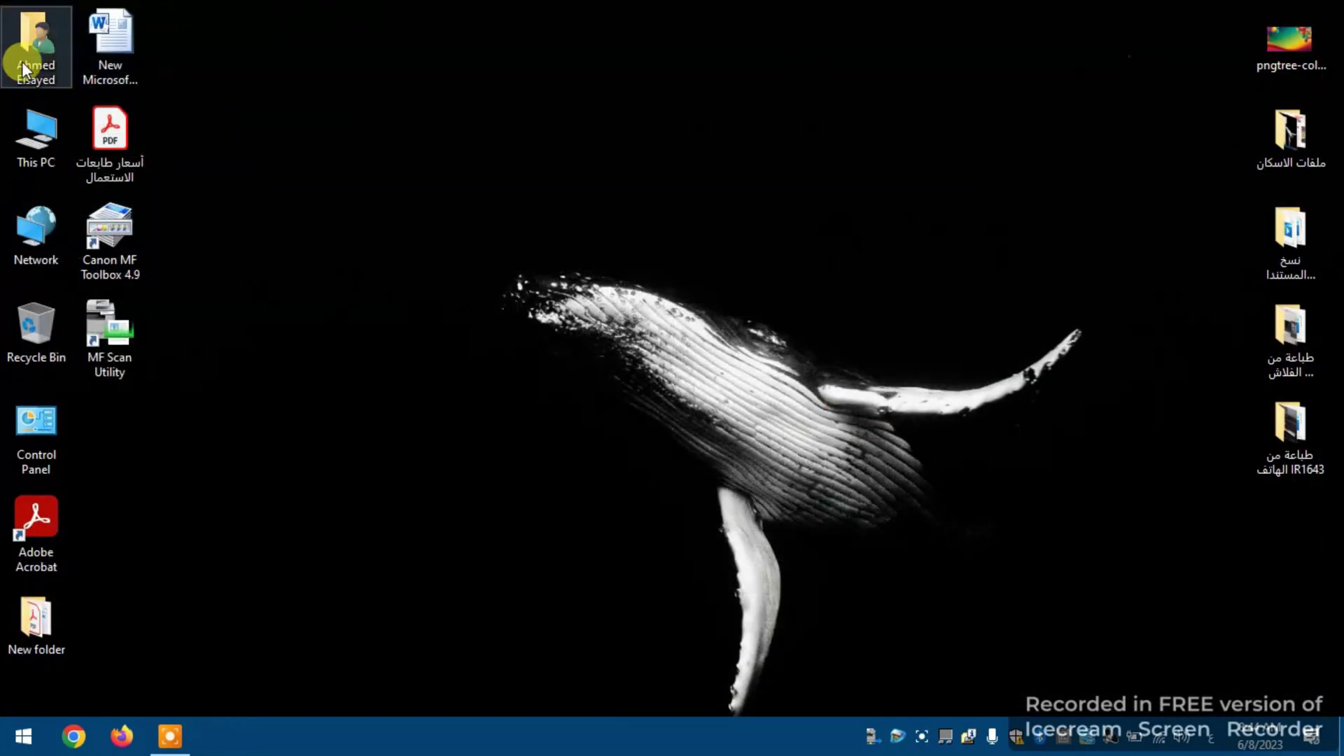
Check where the 2023_06_08 scan folder is stored in Documents through the user's profile folder, and close the window.
double_click(57, 80)
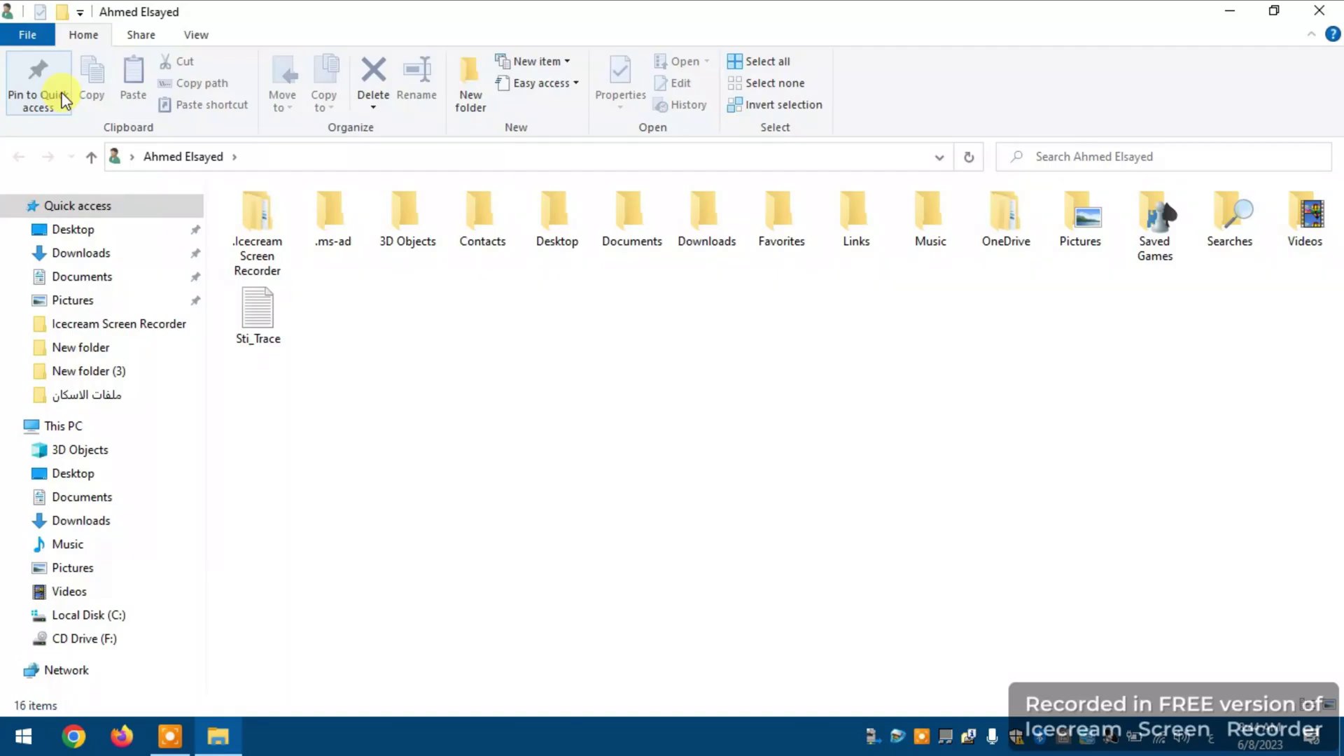
double_click(654, 232)
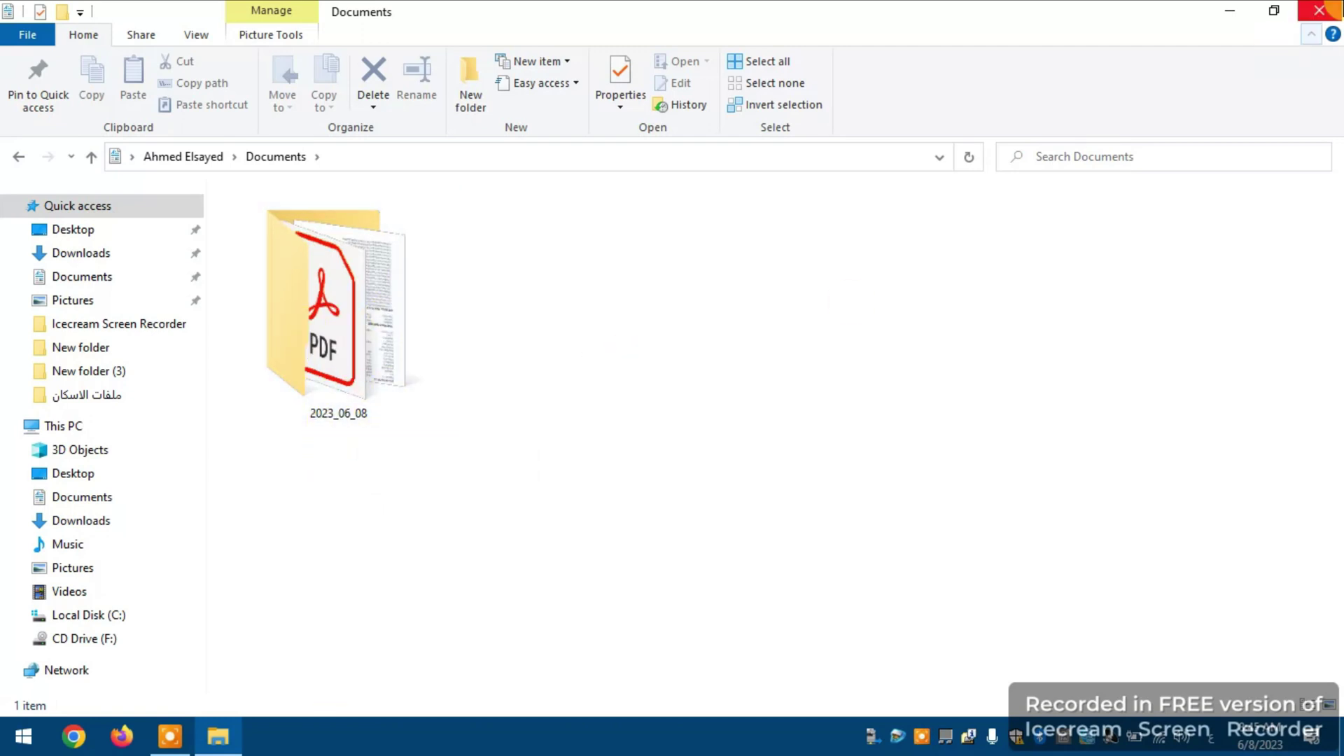
click(1331, 8)
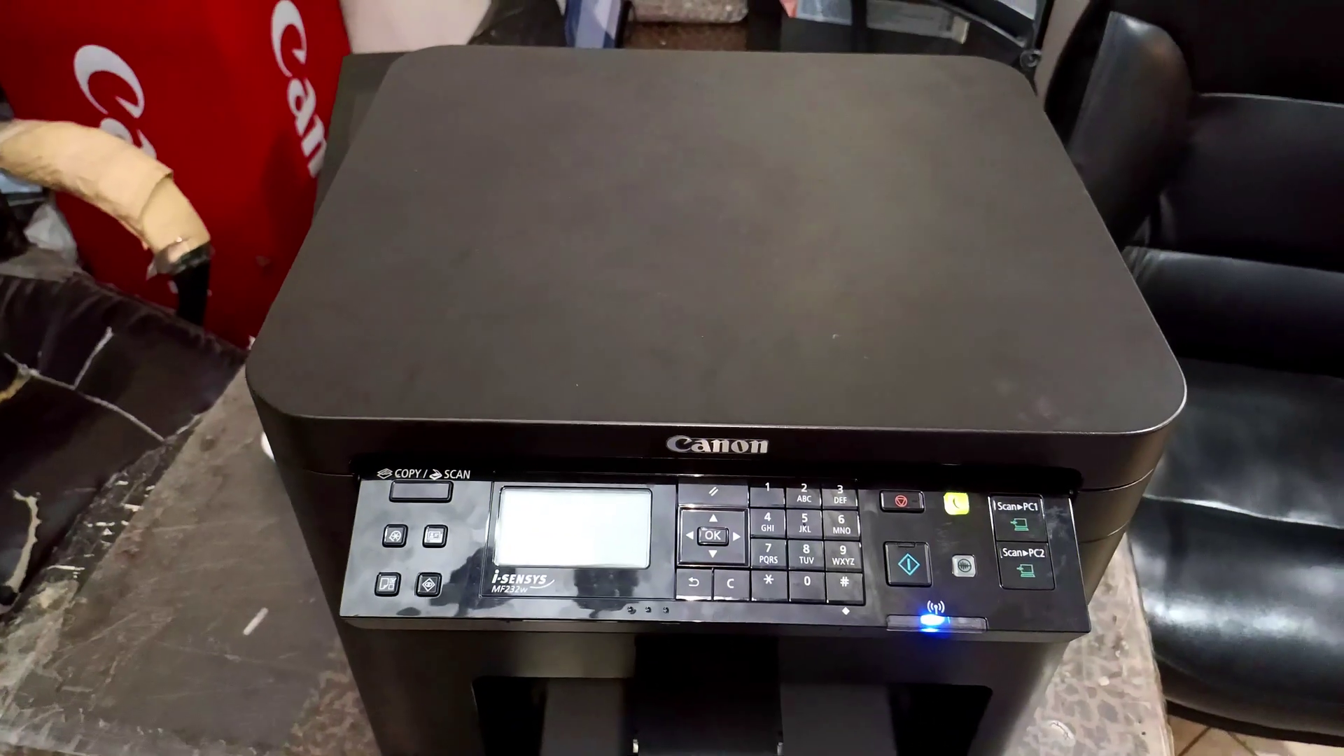